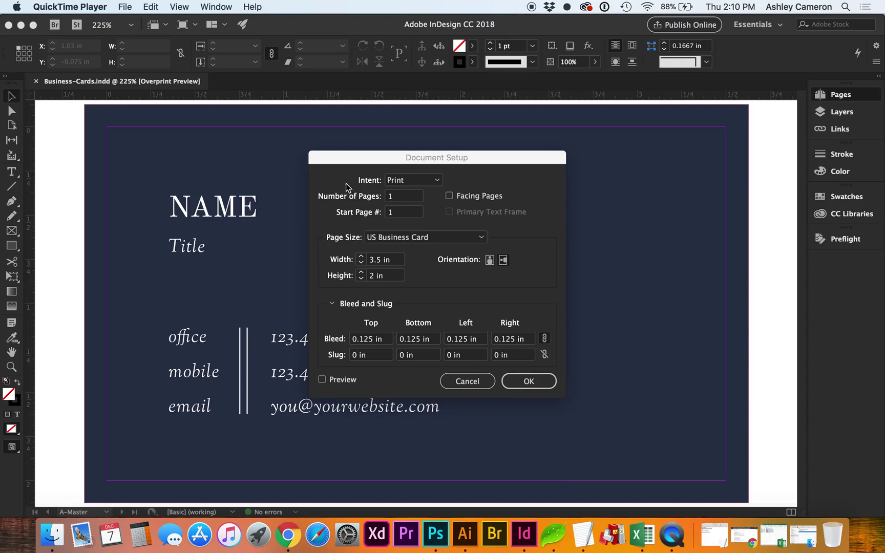
Move the Document Setup dialog aside to review the 3.5 × 2 in card with 0.125 in bleed
{"action": "left_click_drag", "start_coordinate": [361, 158], "coordinate": [373, 149]}
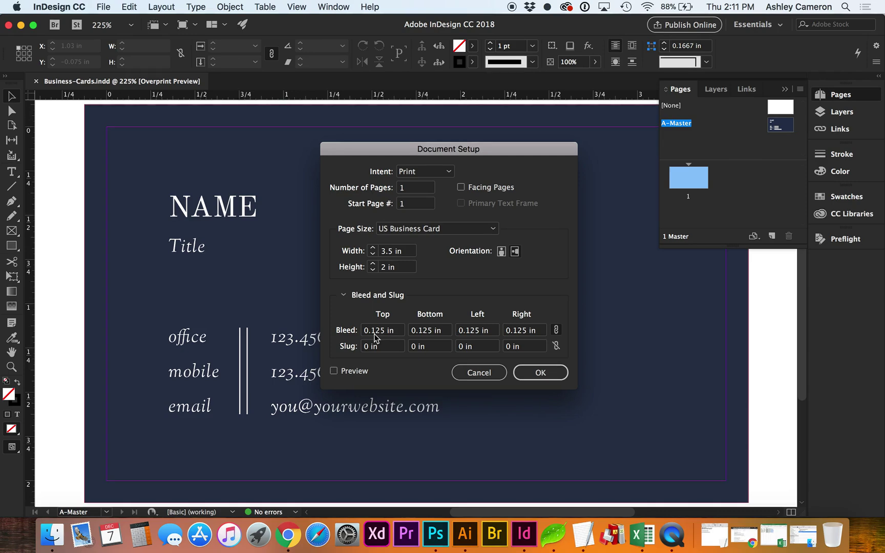
Accept the business card document settings and inspect the master's NAME and Title frames
{"action": "left_click", "coordinate": [533, 374]}
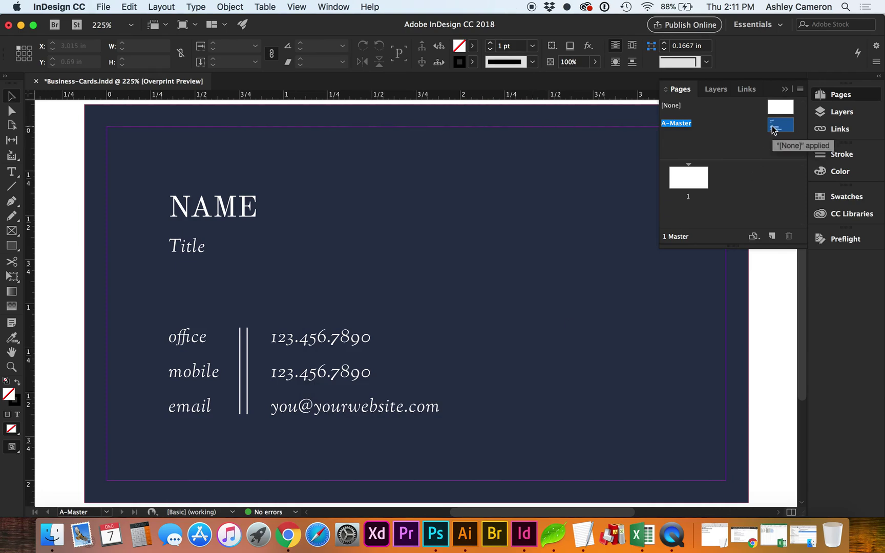
{"action": "left_click", "coordinate": [210, 219]}
{"action": "left_click", "coordinate": [205, 251]}
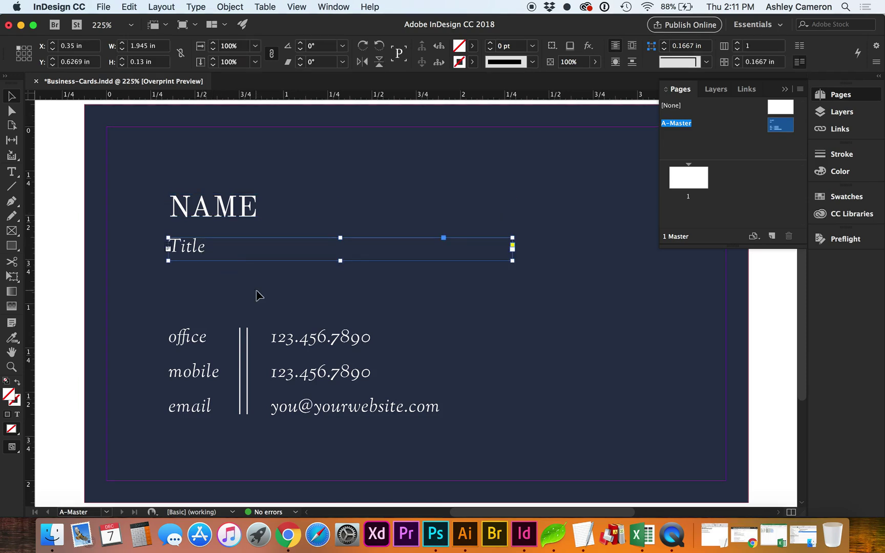
{"action": "left_click", "coordinate": [200, 215]}
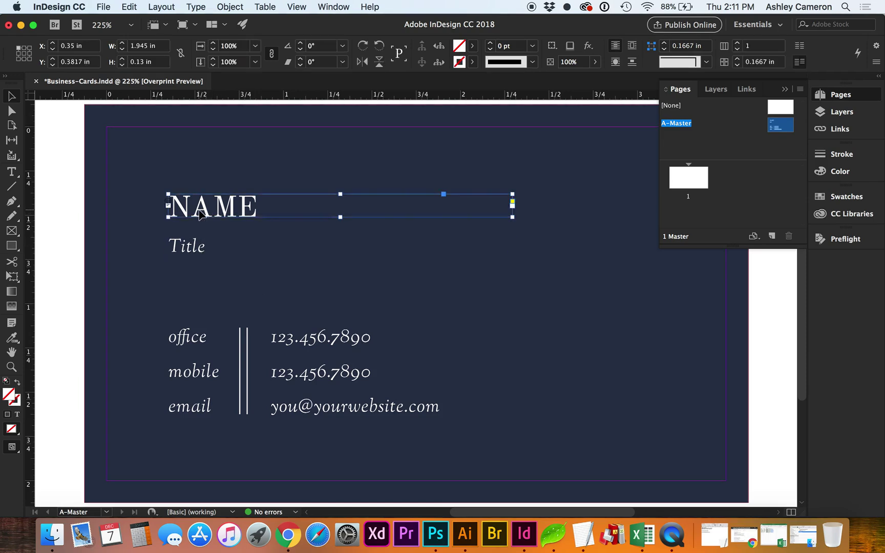
{"action": "left_click", "coordinate": [204, 248]}
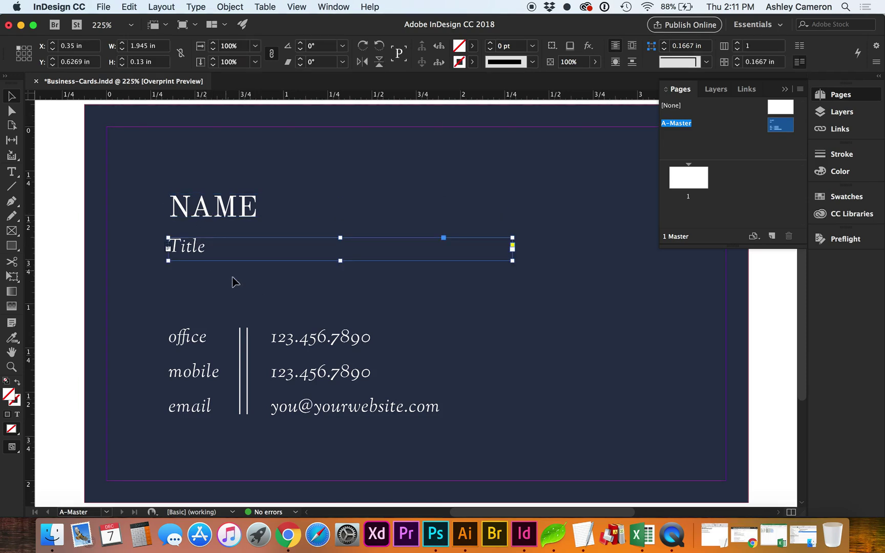
Check the office, mobile and email frames, then apply A-Master to page 1
{"action": "left_click", "coordinate": [292, 338]}
{"action": "left_click", "coordinate": [297, 370]}
{"action": "left_click", "coordinate": [297, 401]}
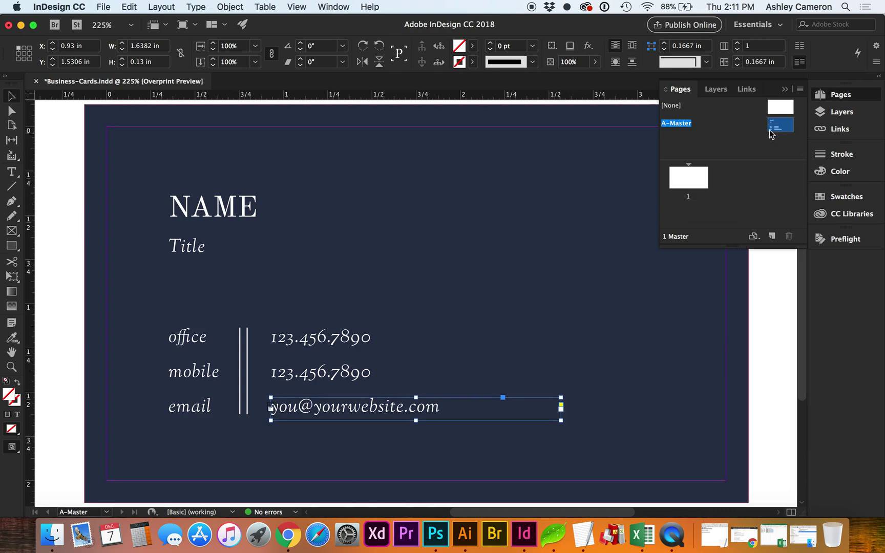
{"action": "left_click_drag", "start_coordinate": [774, 129], "coordinate": [702, 175]}
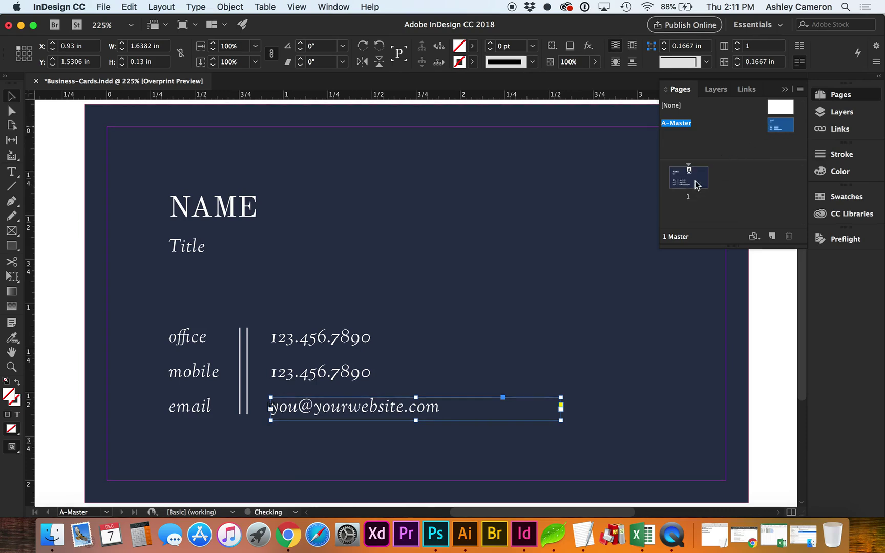
Open page 1 and delete the NAME placeholder text from its frame
{"action": "double_click", "coordinate": [695, 183]}
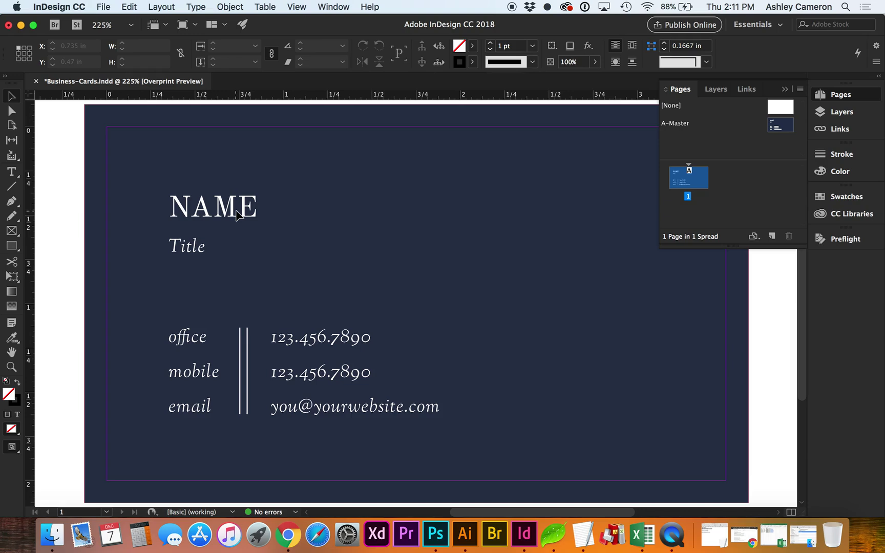
{"action": "left_click_drag", "start_coordinate": [146, 176], "coordinate": [318, 292]}
{"action": "left_click", "coordinate": [231, 212]}
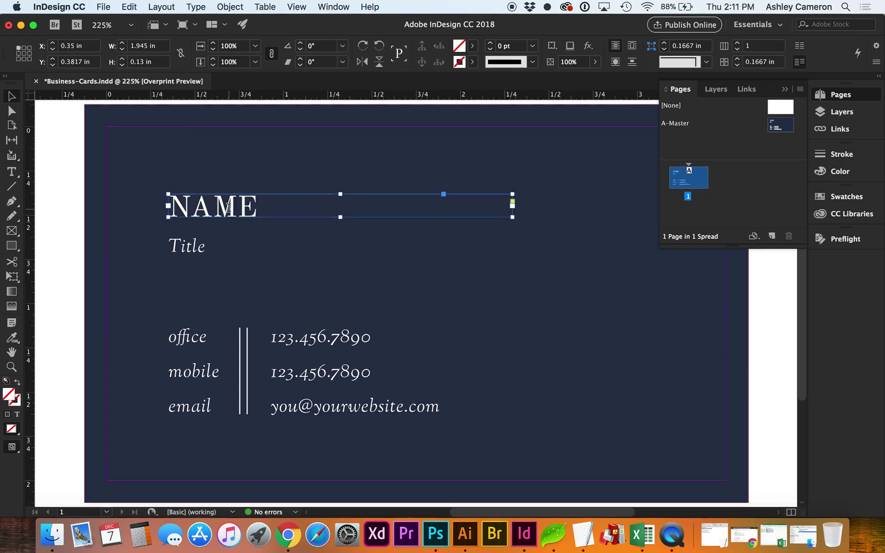
{"action": "double_click", "coordinate": [229, 211]}
{"action": "double_click", "coordinate": [229, 208]}
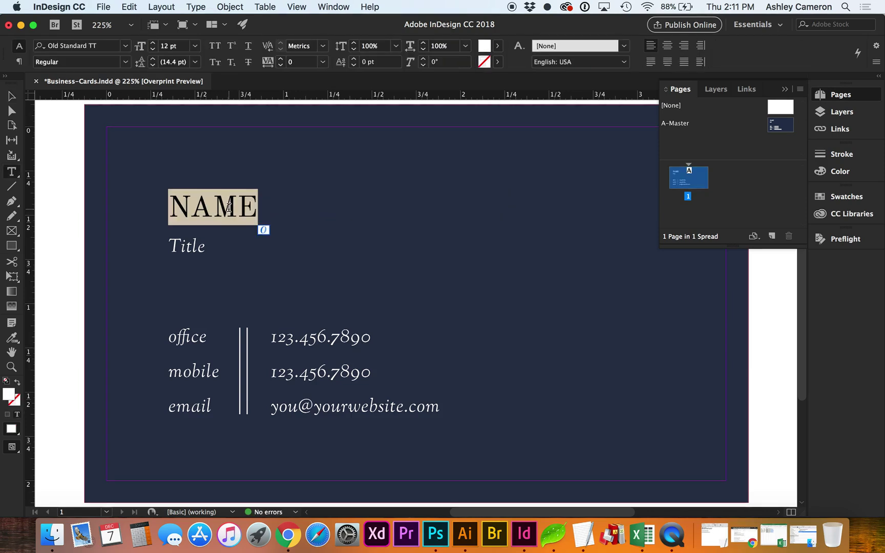
{"action": "key", "text": "BackSpace"}
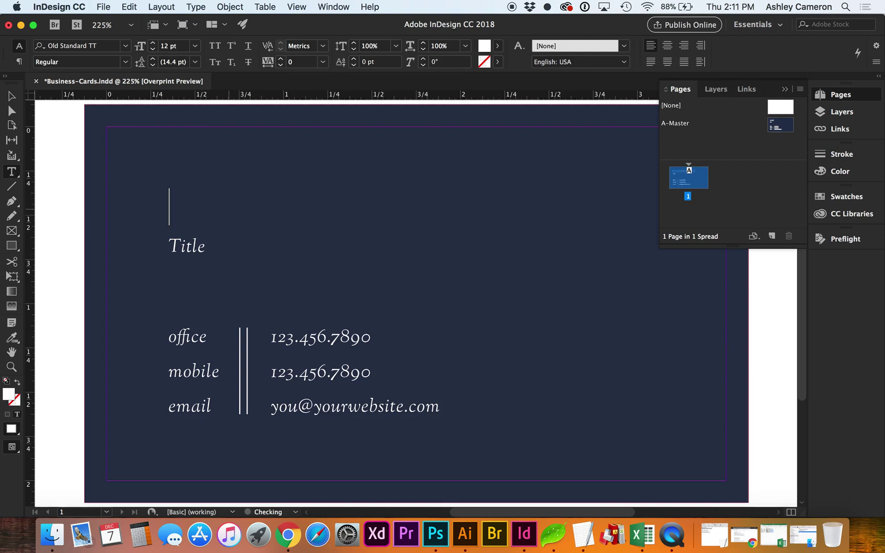
{"action": "key", "text": "Escape"}
{"action": "left_click", "coordinate": [193, 277]}
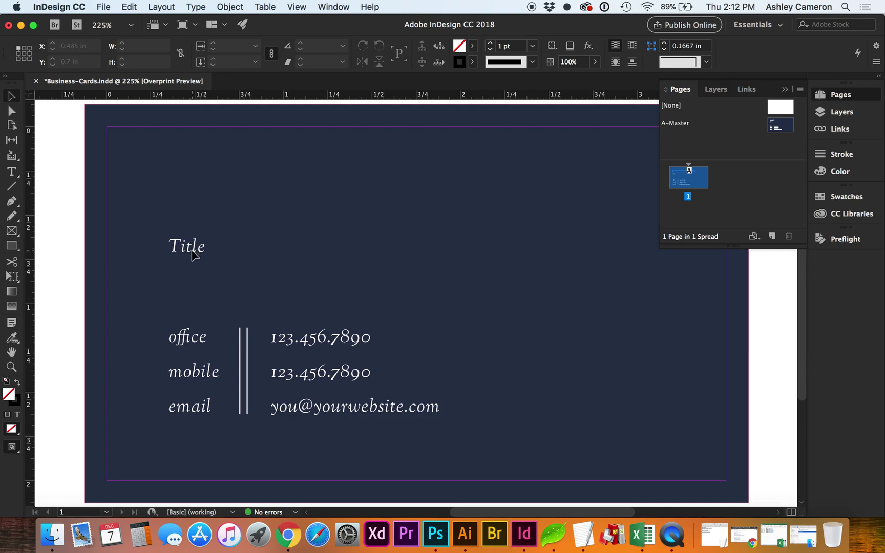
Delete the Title placeholder text, leaving the frame empty
{"action": "left_click", "coordinate": [188, 250]}
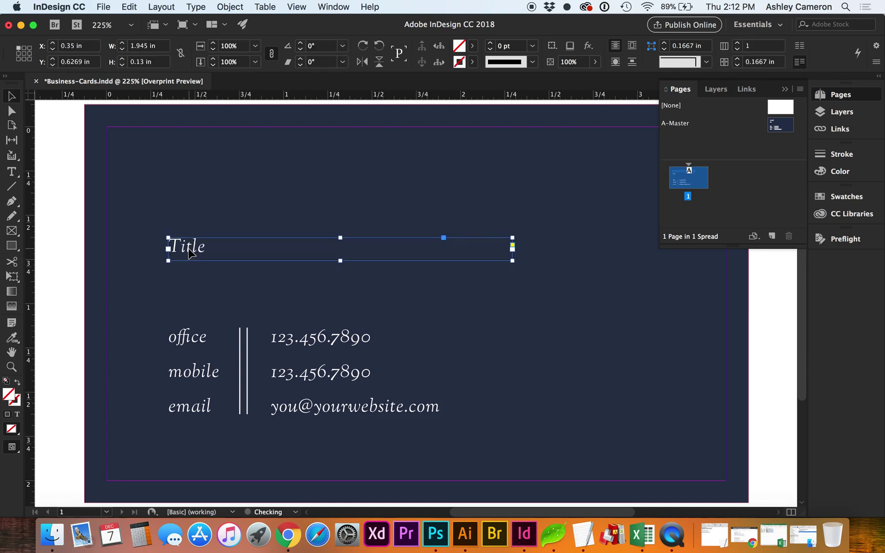
{"action": "double_click", "coordinate": [189, 250]}
{"action": "key", "text": "BackSpace"}
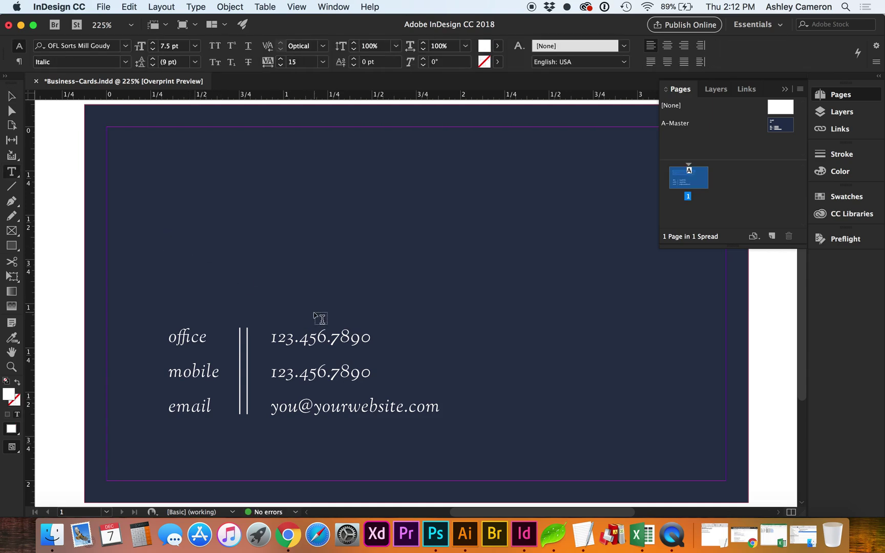
{"action": "key", "text": "Escape"}
{"action": "key", "text": "Delete"}
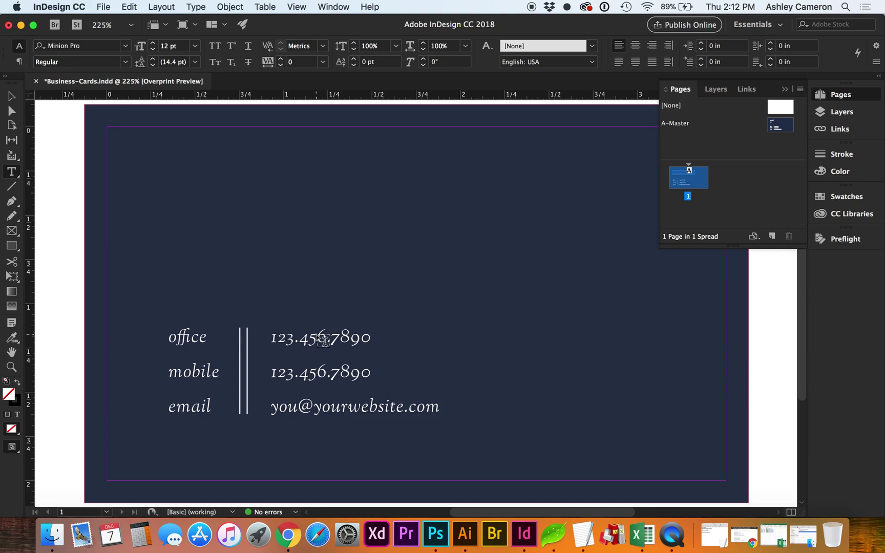
Delete the office and mobile phone numbers and the placeholder email address
{"action": "left_click", "coordinate": [315, 337]}
{"action": "triple_click", "coordinate": [314, 337]}
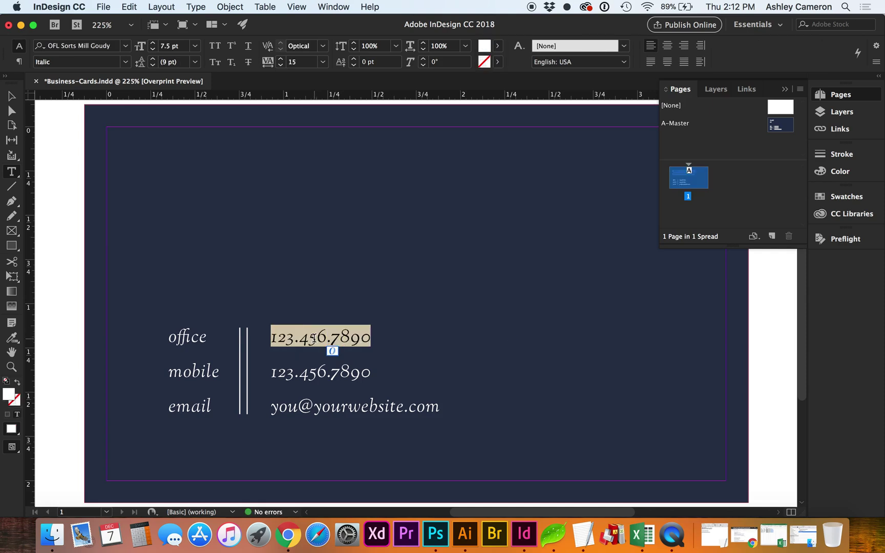
{"action": "key", "text": "BackSpace"}
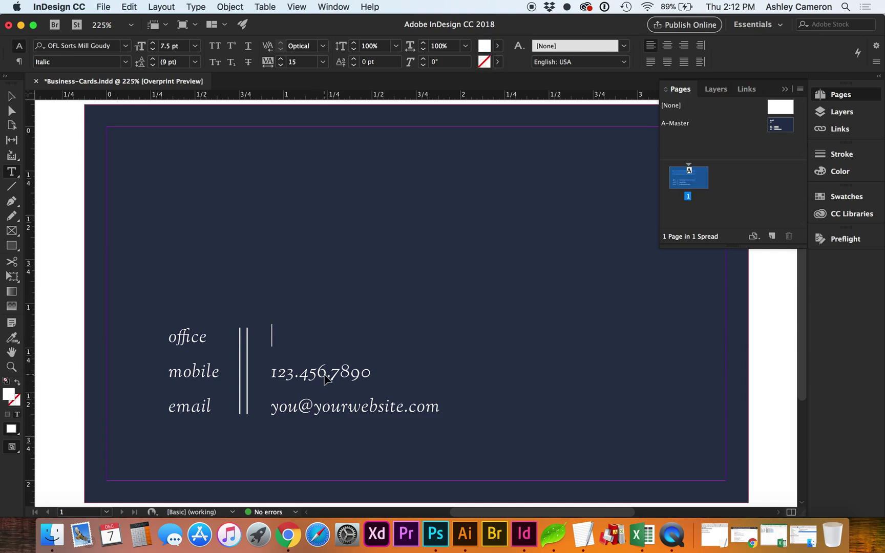
{"action": "key", "text": "Escape"}
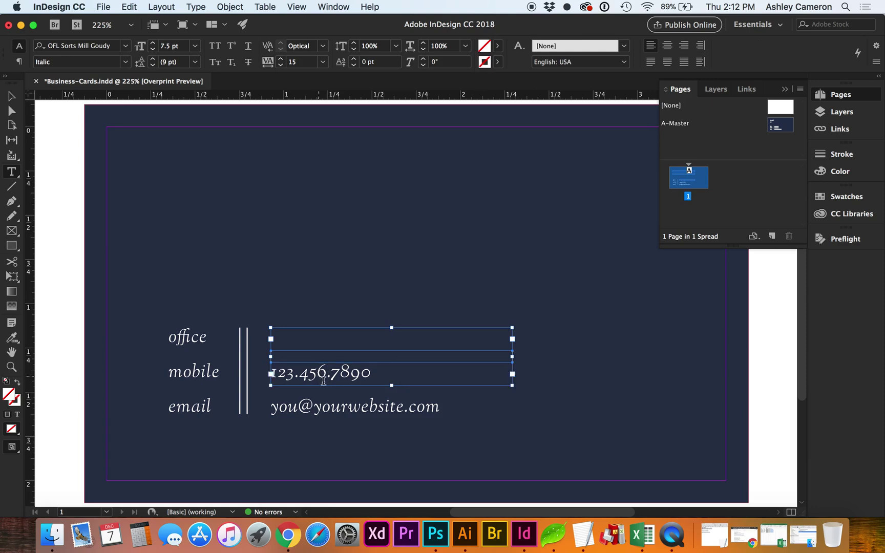
{"action": "left_click", "coordinate": [333, 395]}
{"action": "left_click", "coordinate": [334, 377]}
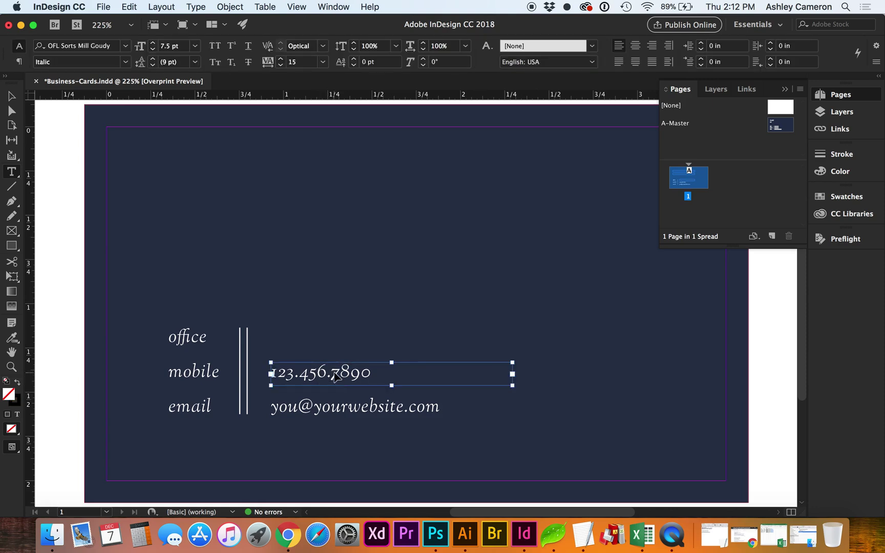
{"action": "triple_click", "coordinate": [322, 373]}
{"action": "key", "text": "BackSpace"}
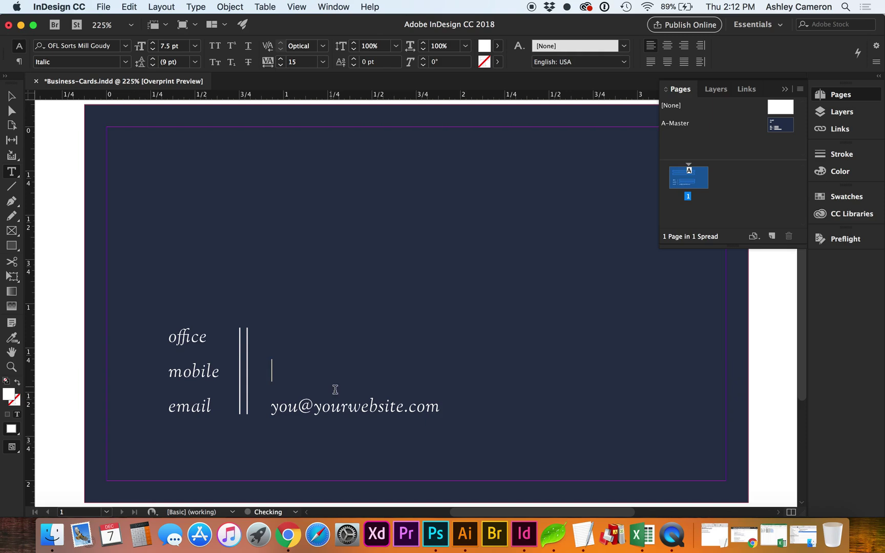
{"action": "left_click", "coordinate": [348, 411]}
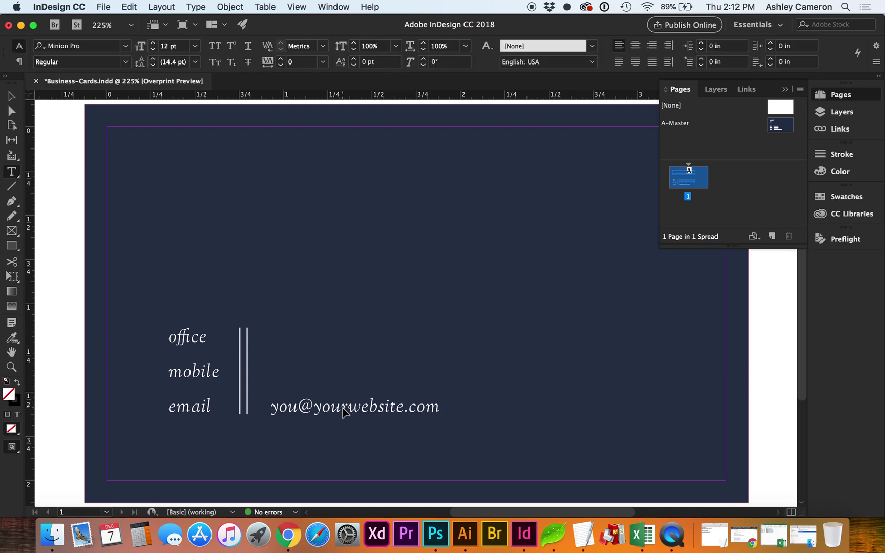
{"action": "triple_click", "coordinate": [343, 407]}
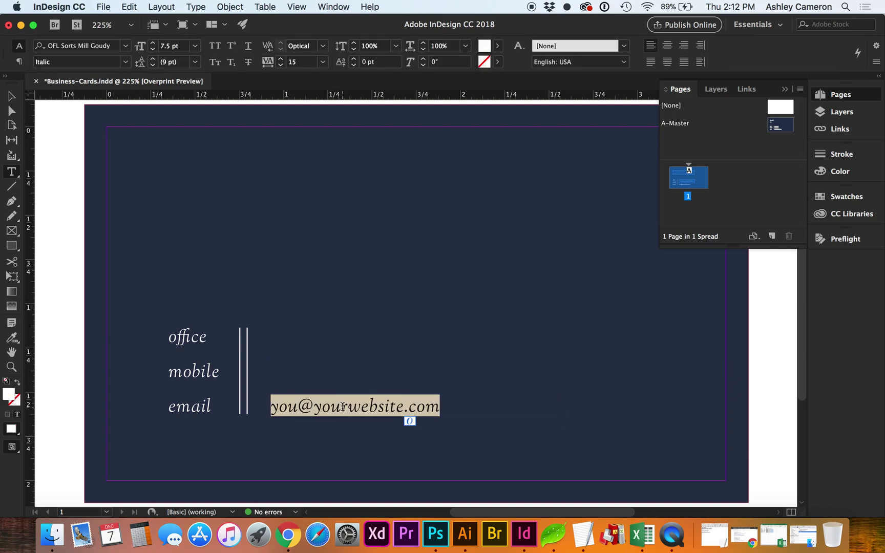
{"action": "key", "text": "BackSpace"}
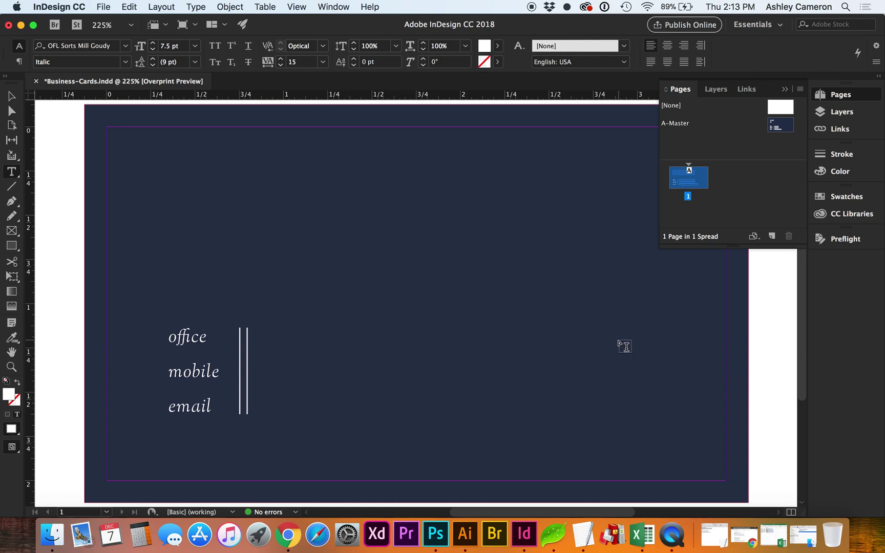
Open A-Master and marquee-select its NAME, Title and contact text frames
{"action": "left_click", "coordinate": [782, 126]}
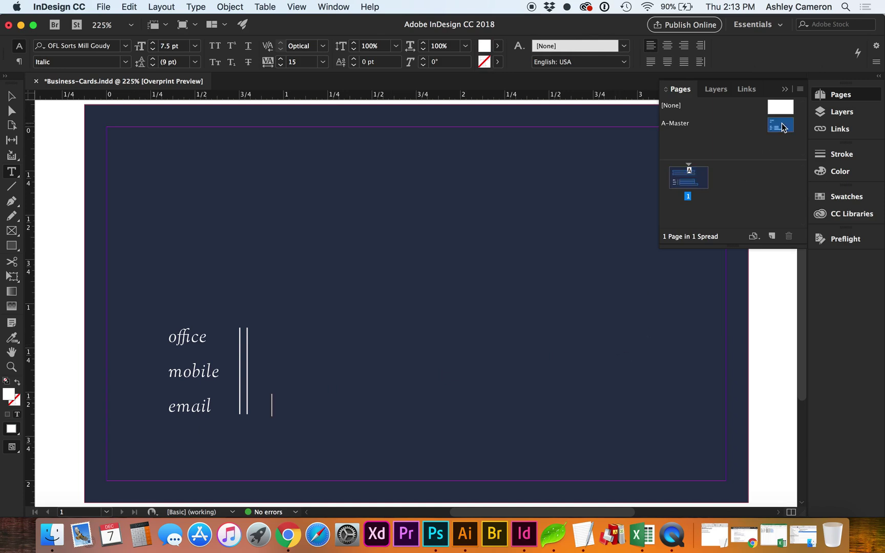
{"action": "double_click", "coordinate": [782, 126]}
{"action": "left_click", "coordinate": [12, 97]}
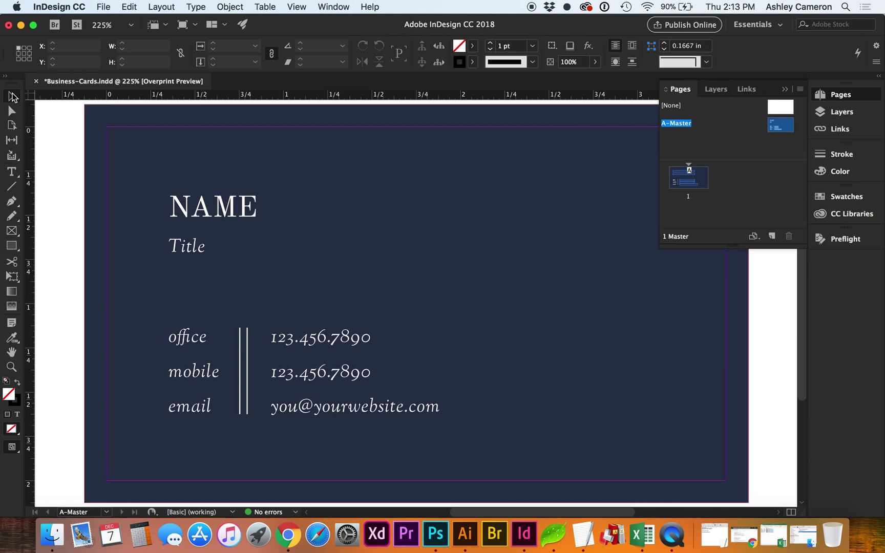
{"action": "left_click_drag", "start_coordinate": [172, 168], "coordinate": [354, 462]}
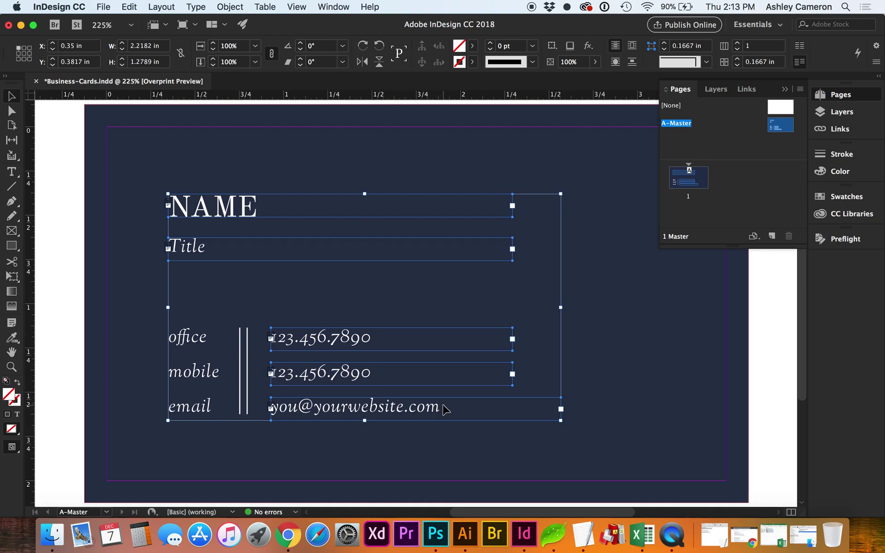
Switch to Excel and review the Employees sheet's names in cells A1, A2 and A5
{"action": "left_click", "coordinate": [538, 292]}
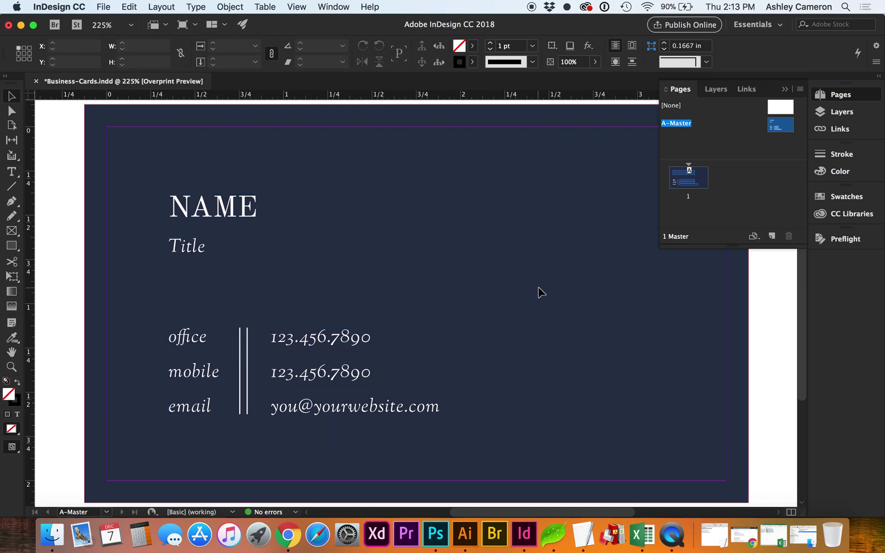
{"action": "left_click", "coordinate": [639, 536]}
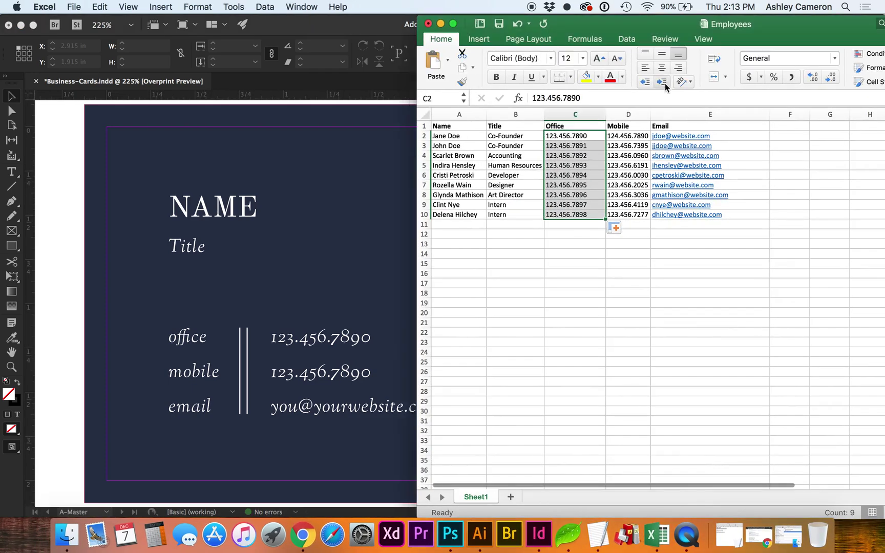
{"action": "left_click", "coordinate": [456, 135]}
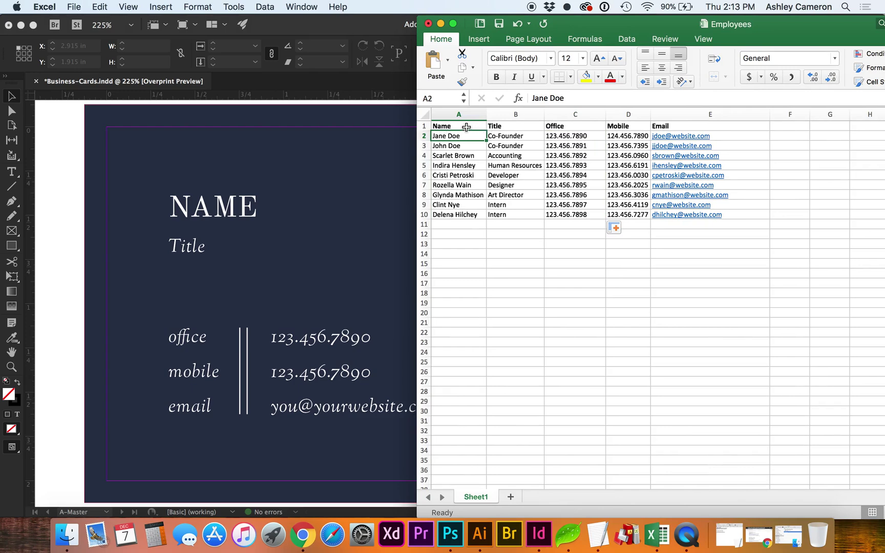
{"action": "left_click", "coordinate": [465, 126]}
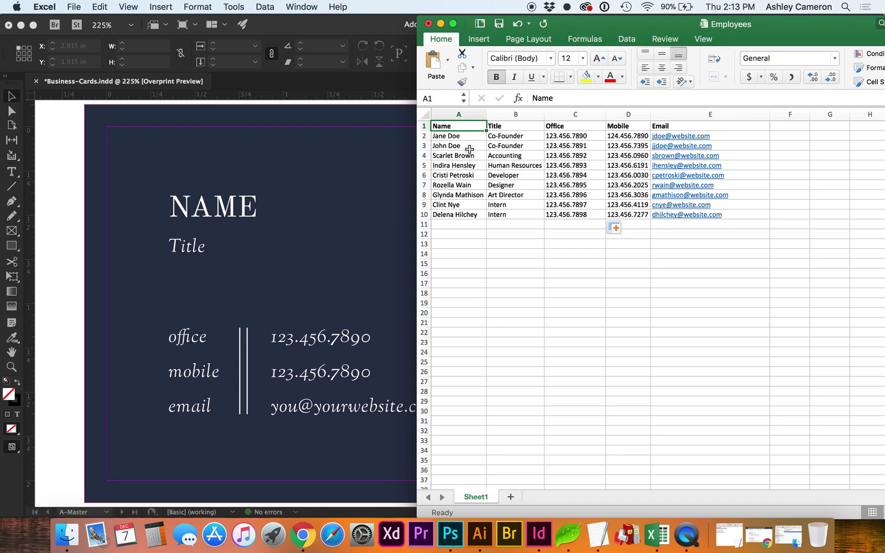
{"action": "left_click", "coordinate": [464, 165]}
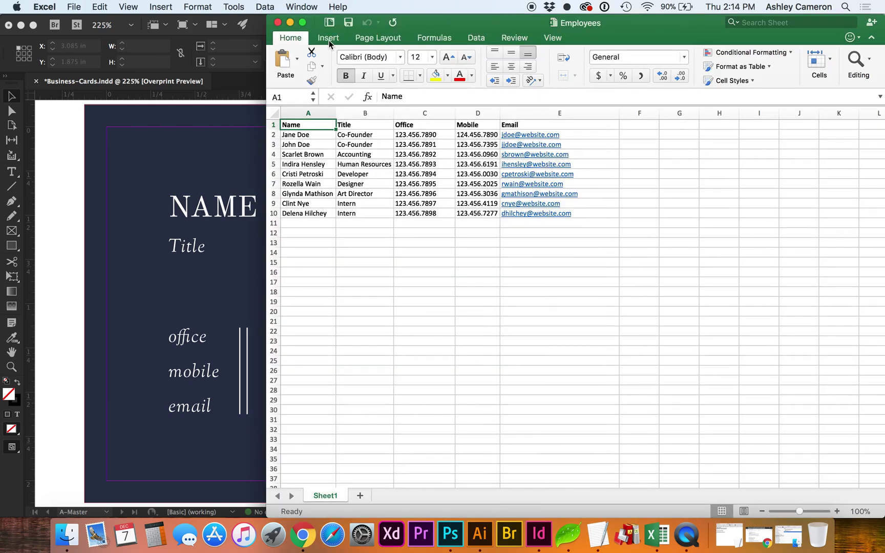
Save the Employees sheet via Save As in Comma Separated Values (.csv) format
{"action": "left_click", "coordinate": [72, 7]}
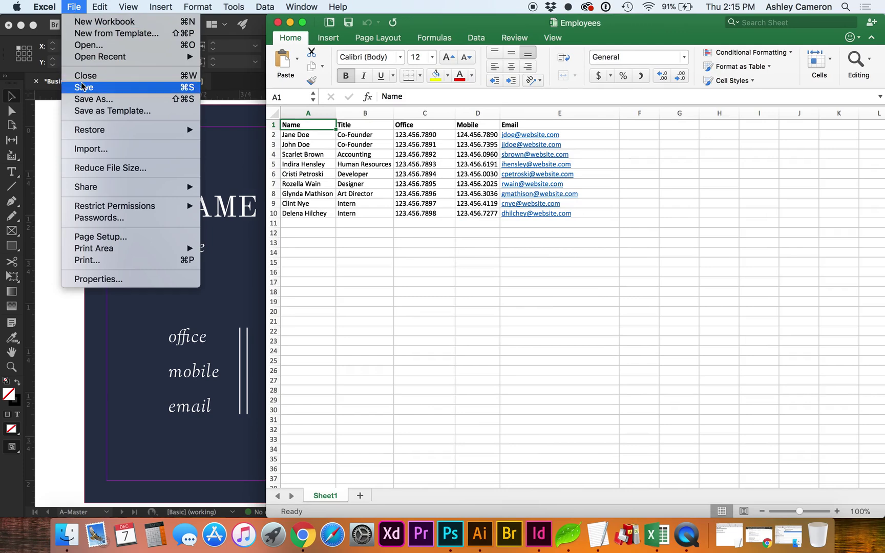
{"action": "left_click", "coordinate": [83, 100]}
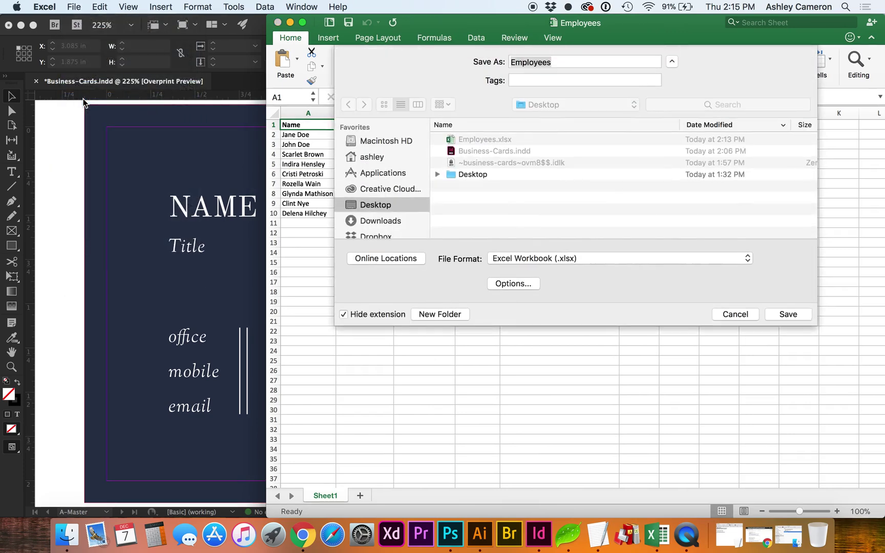
{"action": "left_click", "coordinate": [514, 256]}
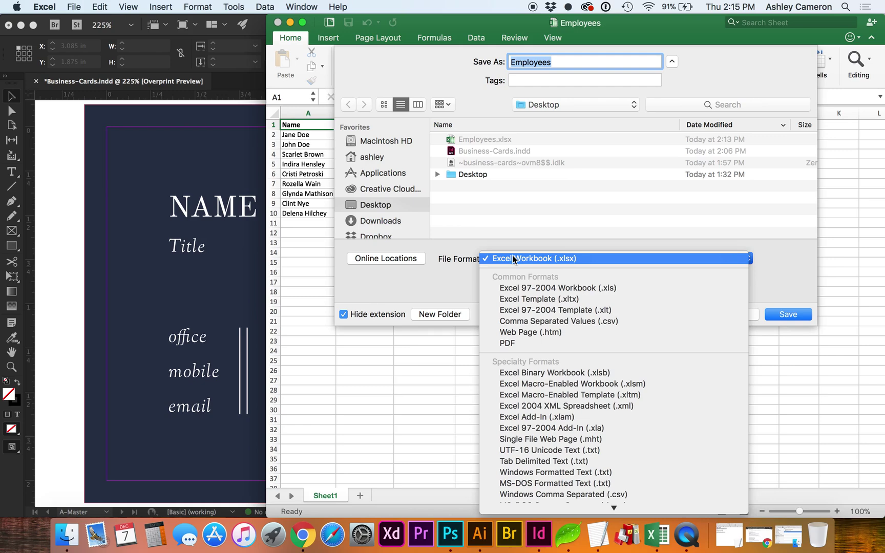
{"action": "left_click", "coordinate": [530, 320]}
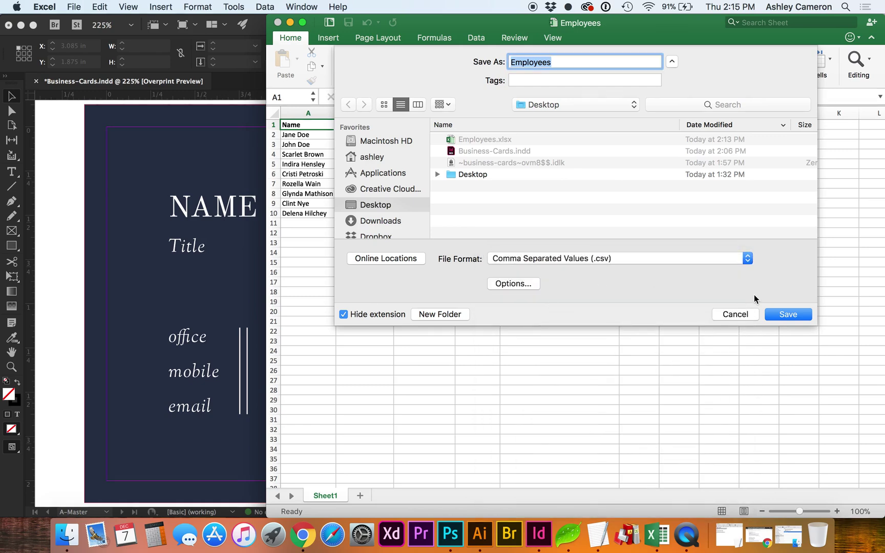
{"action": "left_click", "coordinate": [783, 312]}
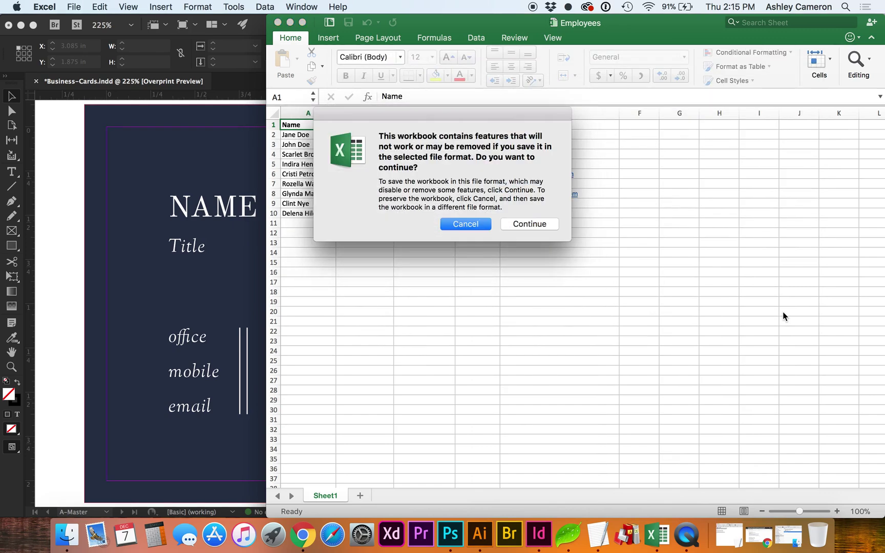
Confirm the CSV save, then close the Employees workbook without saving again
{"action": "left_click", "coordinate": [531, 224]}
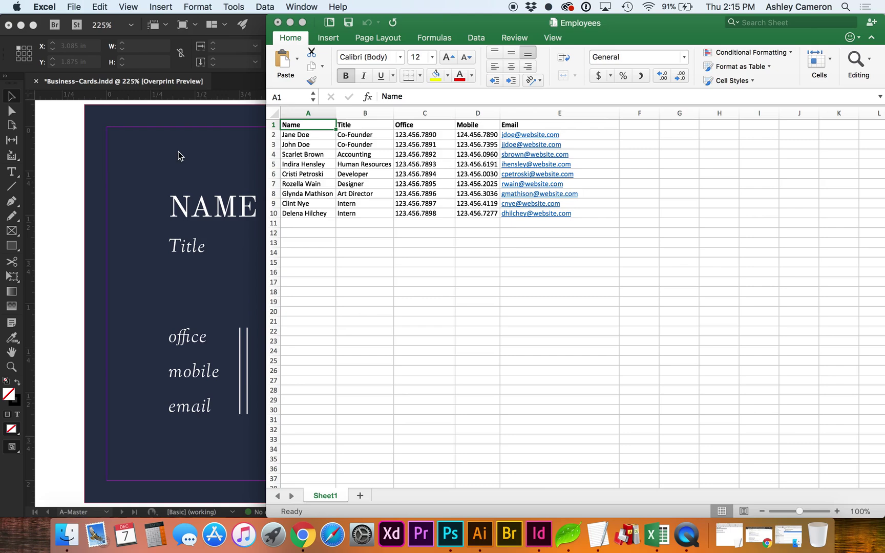
{"action": "left_click", "coordinate": [278, 22]}
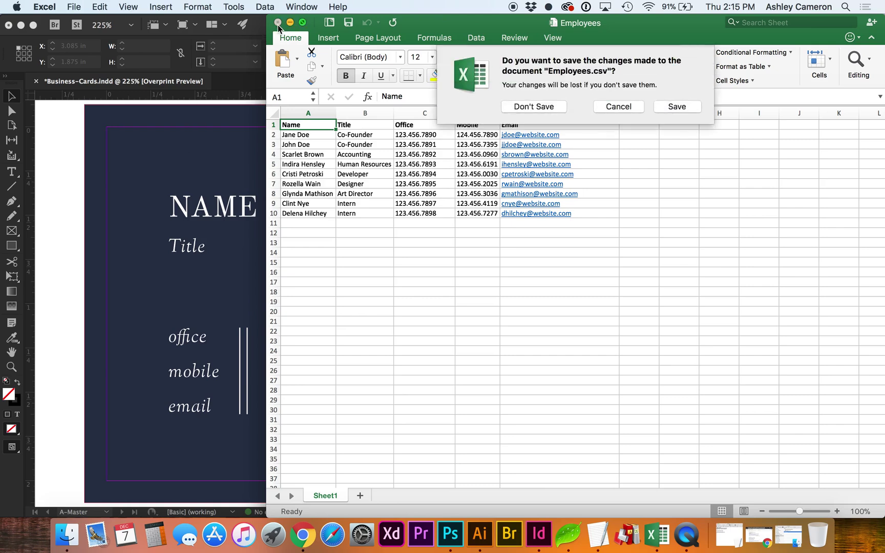
{"action": "left_click", "coordinate": [539, 105]}
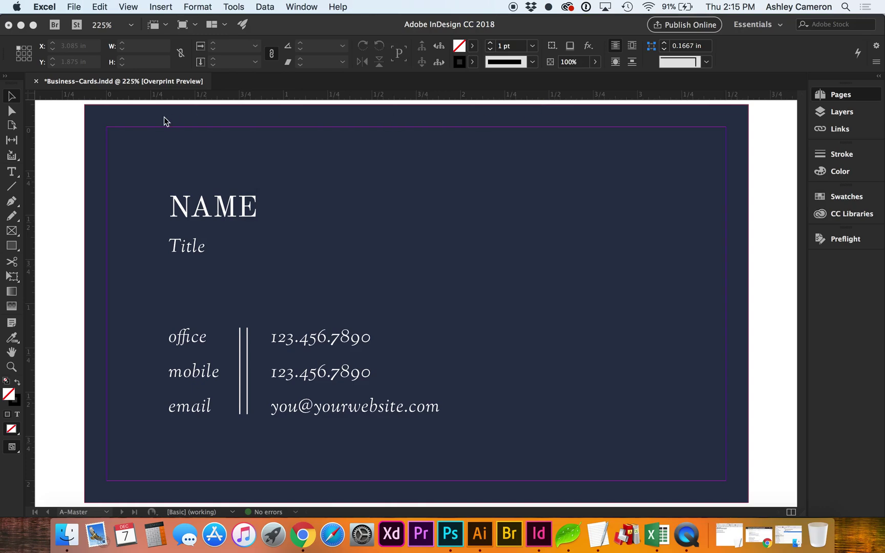
Open the Data Merge panel and load Employees.csv as its data source
{"action": "left_click", "coordinate": [164, 117]}
{"action": "left_click", "coordinate": [333, 6]}
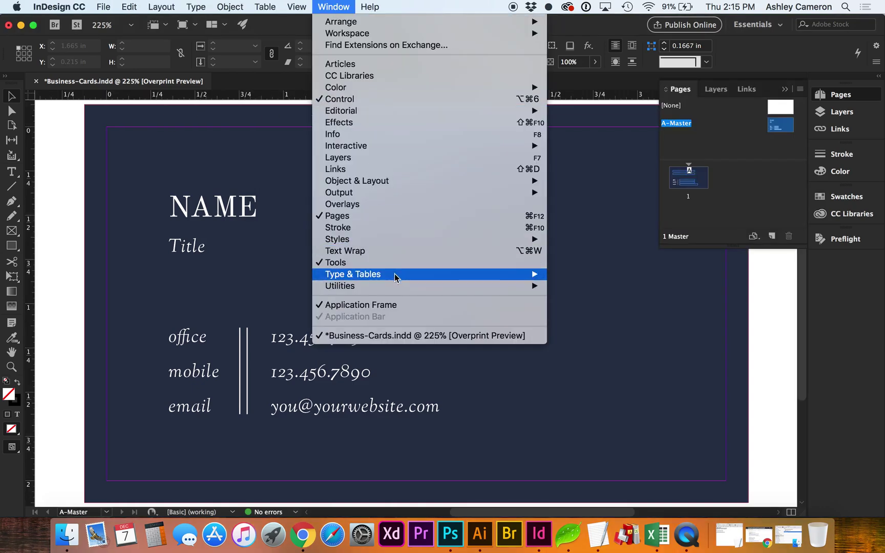
{"action": "mouse_move", "coordinate": [395, 286]}
{"action": "left_click", "coordinate": [610, 297]}
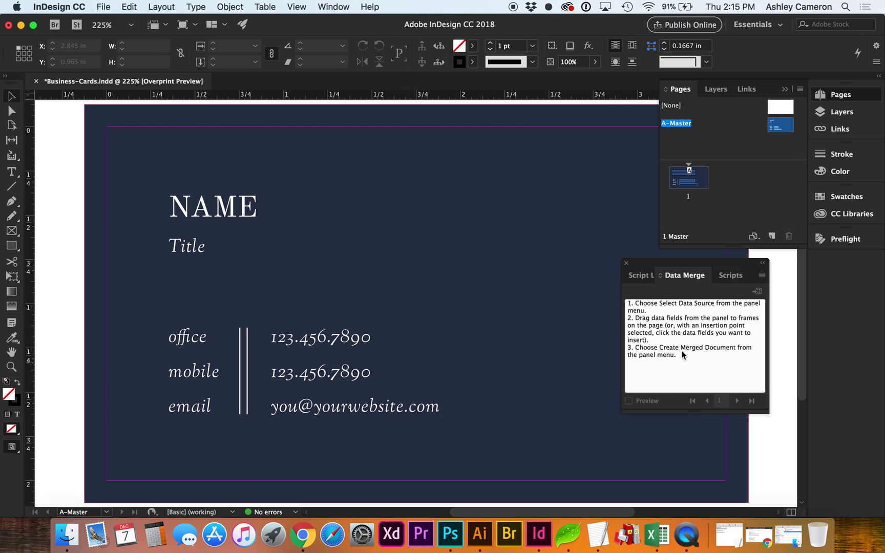
{"action": "left_click", "coordinate": [762, 277]}
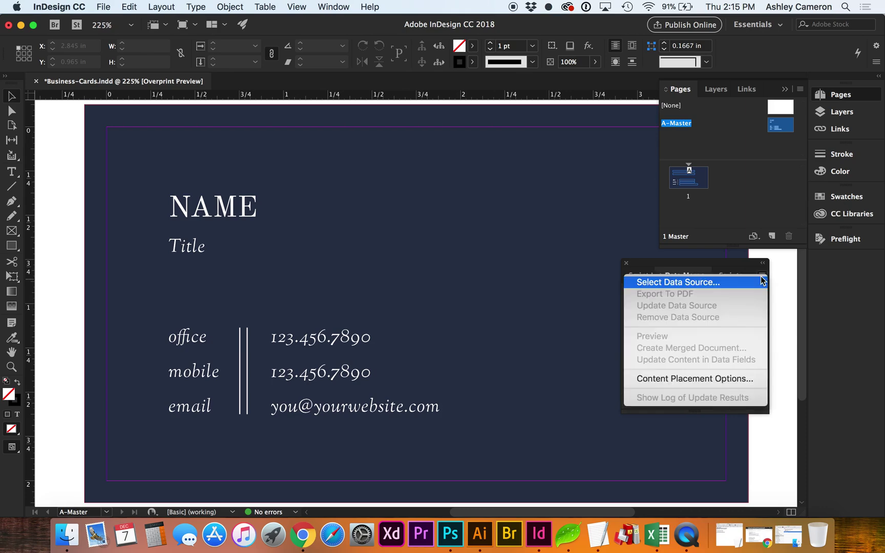
{"action": "left_click", "coordinate": [714, 282]}
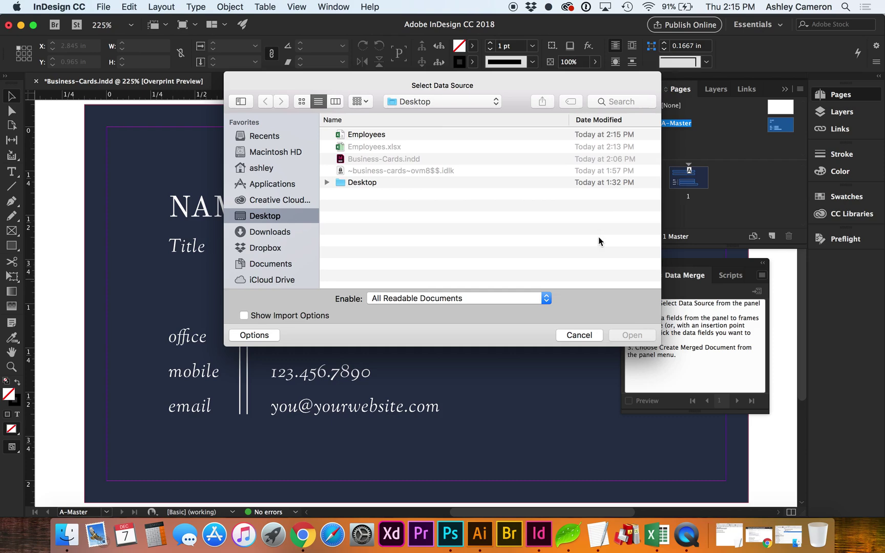
{"action": "left_click", "coordinate": [377, 135]}
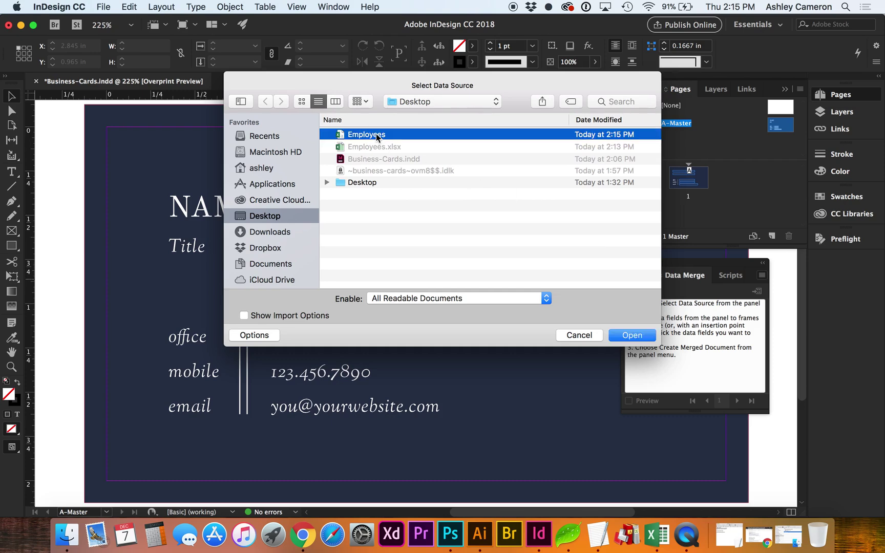
{"action": "left_click", "coordinate": [626, 340]}
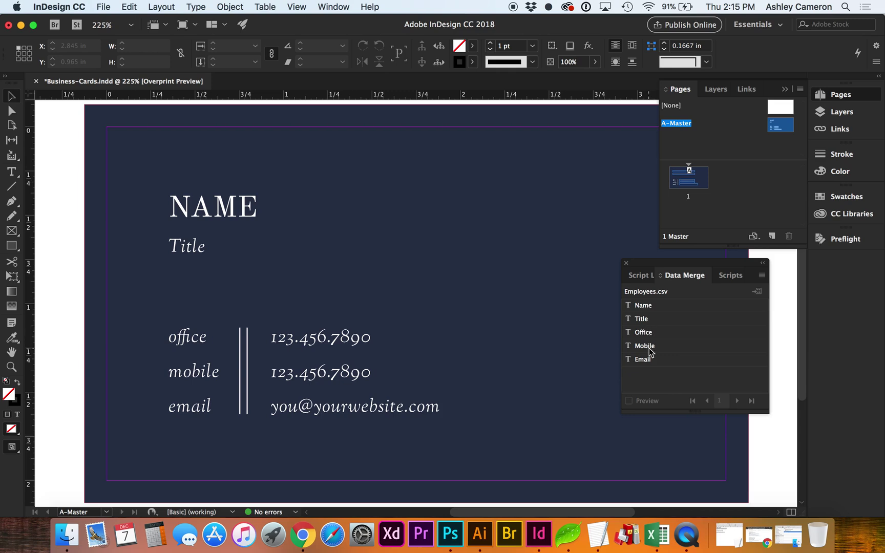
On page 1, insert the Name and Title fields into the top two frames
{"action": "double_click", "coordinate": [707, 180]}
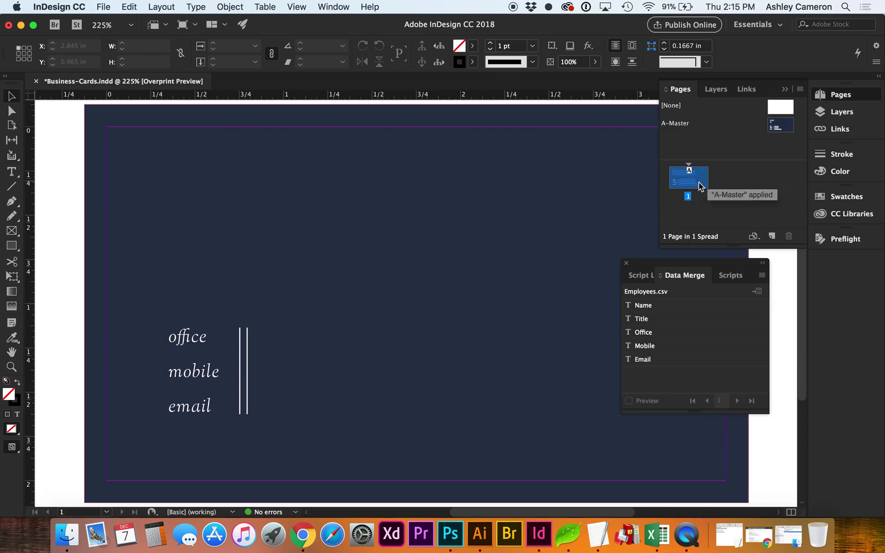
{"action": "left_click_drag", "start_coordinate": [646, 310], "coordinate": [287, 202]}
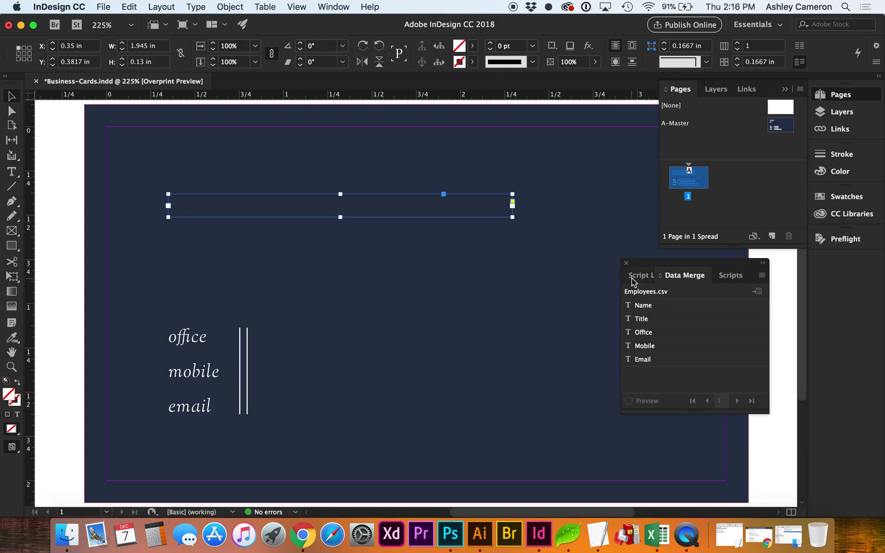
{"action": "left_click", "coordinate": [644, 307]}
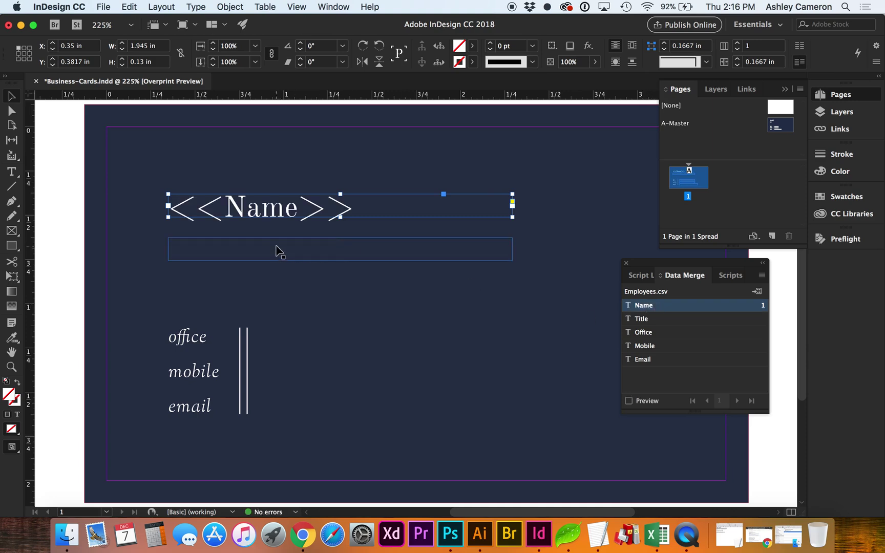
{"action": "left_click", "coordinate": [274, 247]}
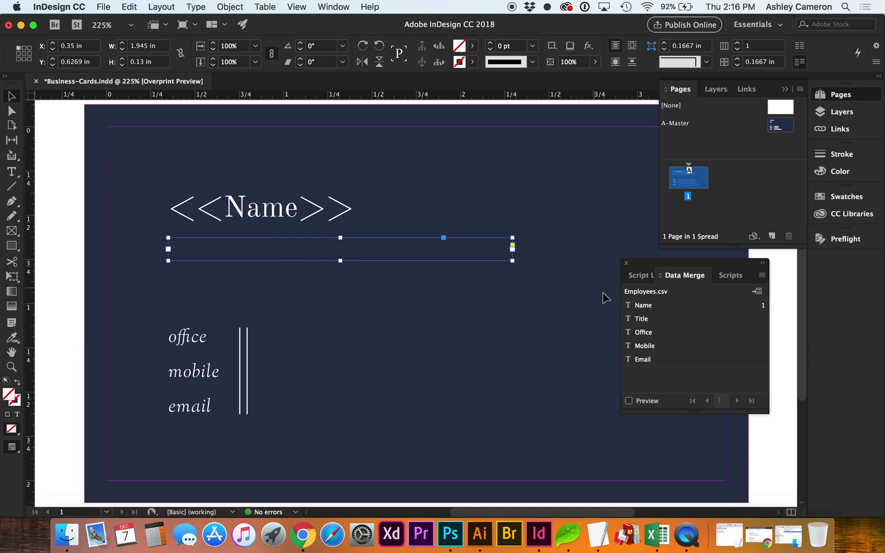
{"action": "left_click", "coordinate": [641, 320]}
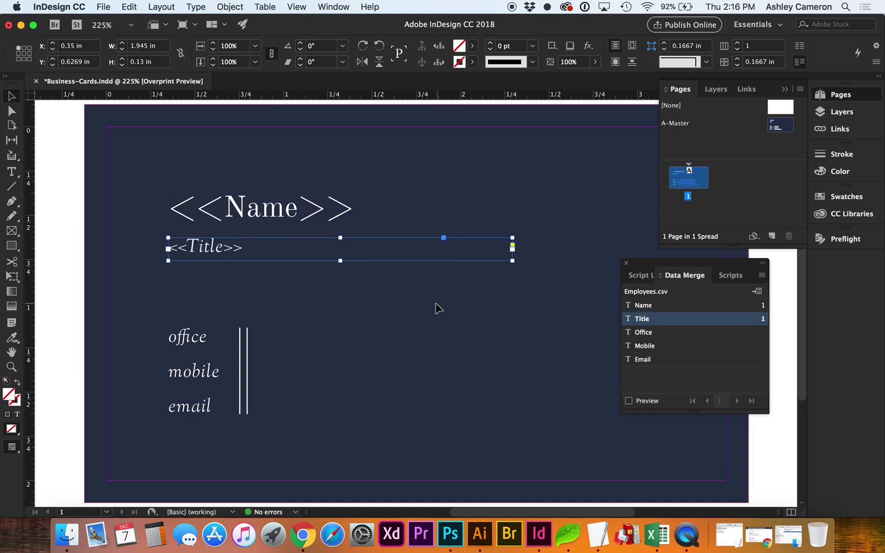
Insert the Office, Mobile and Email fields into the frames beside their labels
{"action": "left_click", "coordinate": [365, 344]}
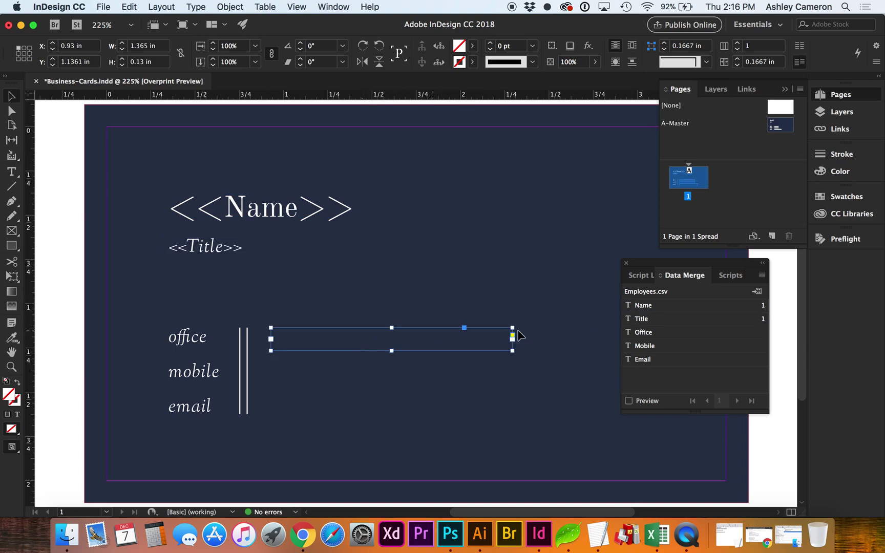
{"action": "left_click", "coordinate": [641, 333]}
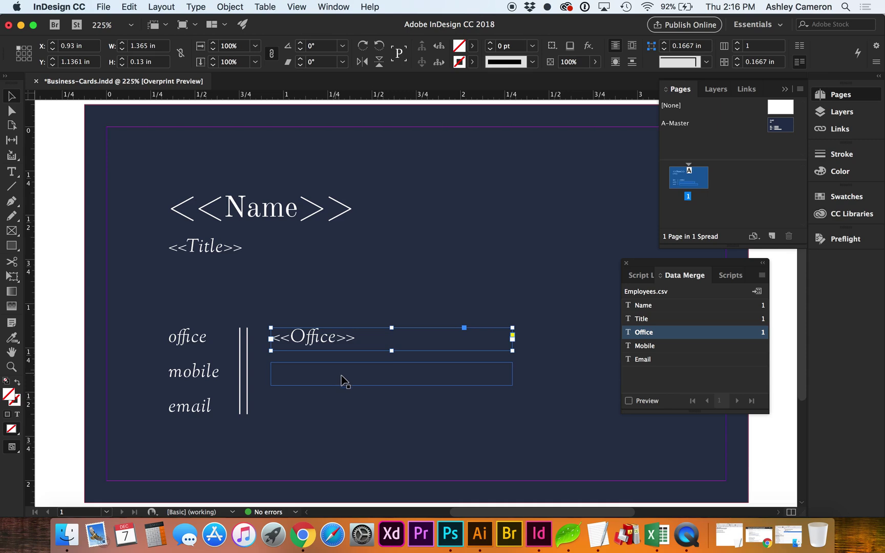
{"action": "left_click", "coordinate": [355, 379]}
{"action": "left_click", "coordinate": [677, 345]}
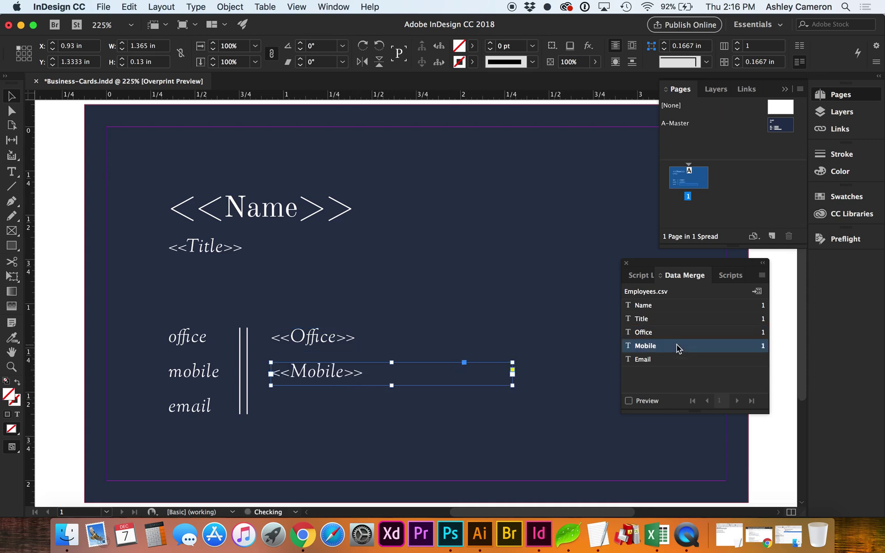
{"action": "left_click", "coordinate": [358, 415]}
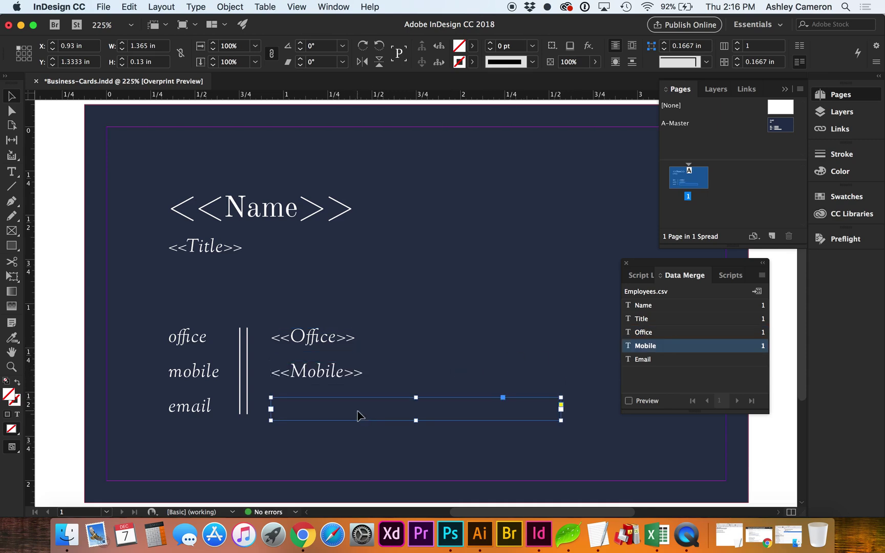
{"action": "left_click", "coordinate": [654, 360]}
Preview the merged card, step through records up to employee 6, then turn preview off
{"action": "left_click", "coordinate": [629, 401]}
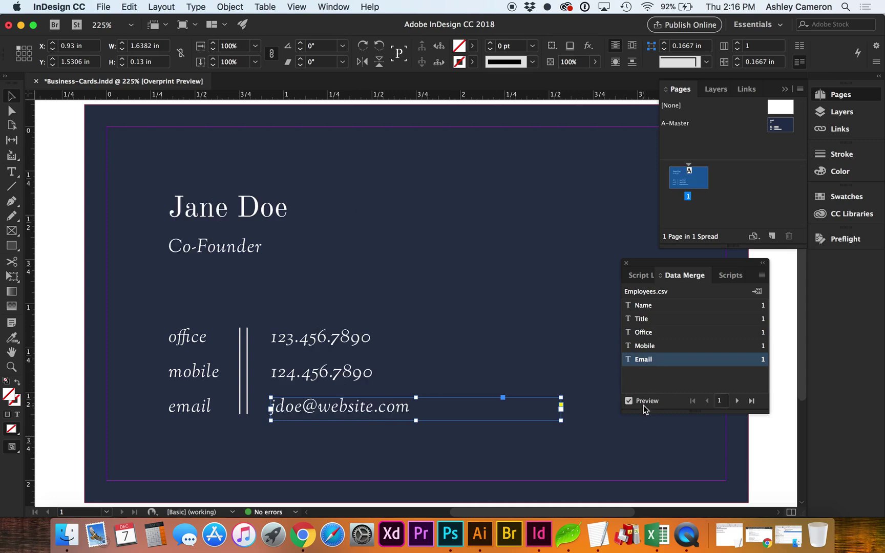
{"action": "left_click", "coordinate": [737, 401]}
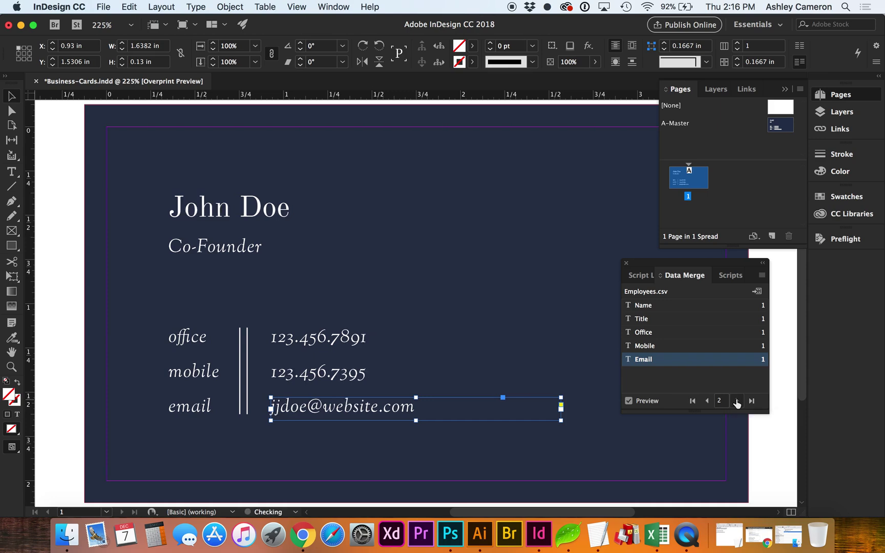
{"action": "left_click", "coordinate": [737, 401]}
{"action": "left_click", "coordinate": [737, 402]}
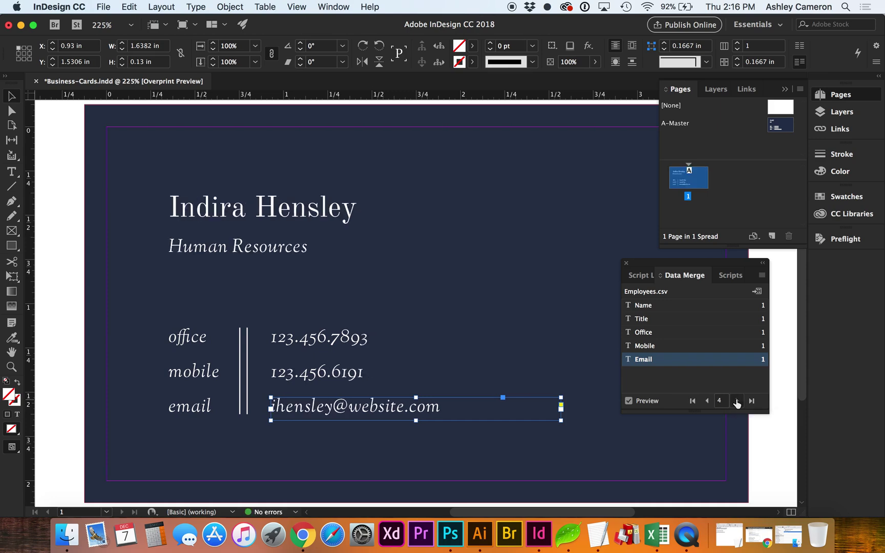
{"action": "left_click", "coordinate": [737, 401]}
{"action": "left_click", "coordinate": [737, 401]}
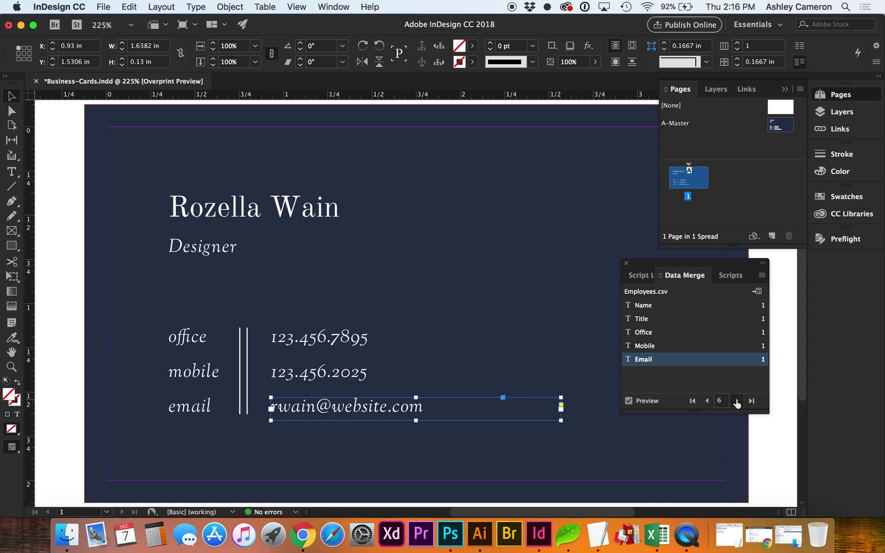
{"action": "left_click", "coordinate": [658, 401]}
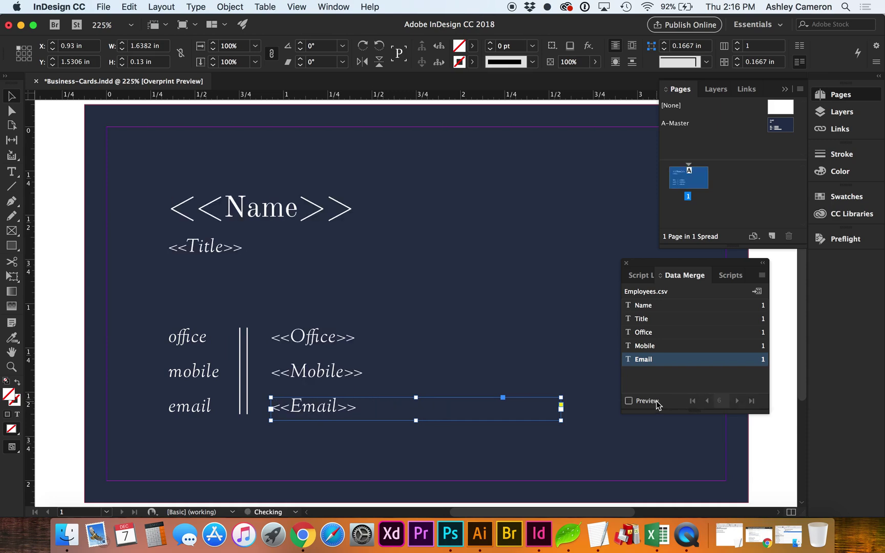
Create a merged document from all records, with a single record per document page
{"action": "left_click", "coordinate": [761, 276]}
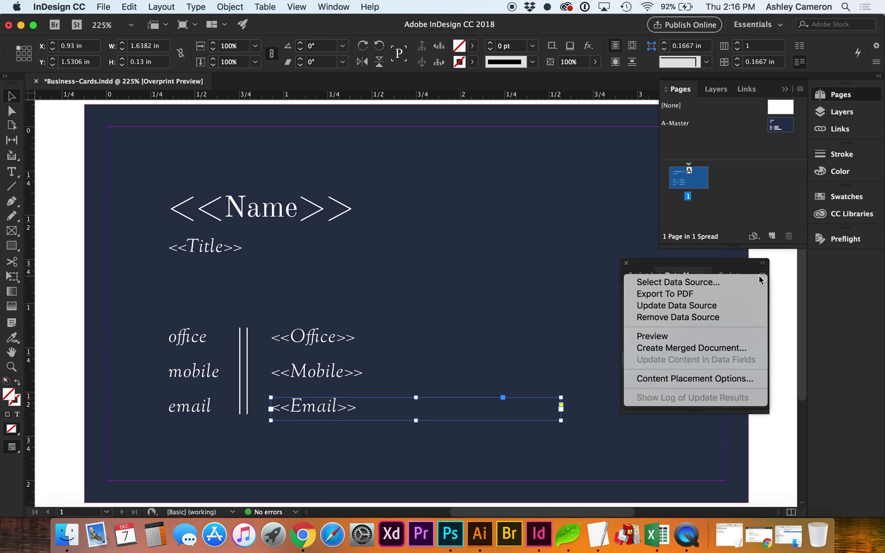
{"action": "left_click", "coordinate": [732, 348]}
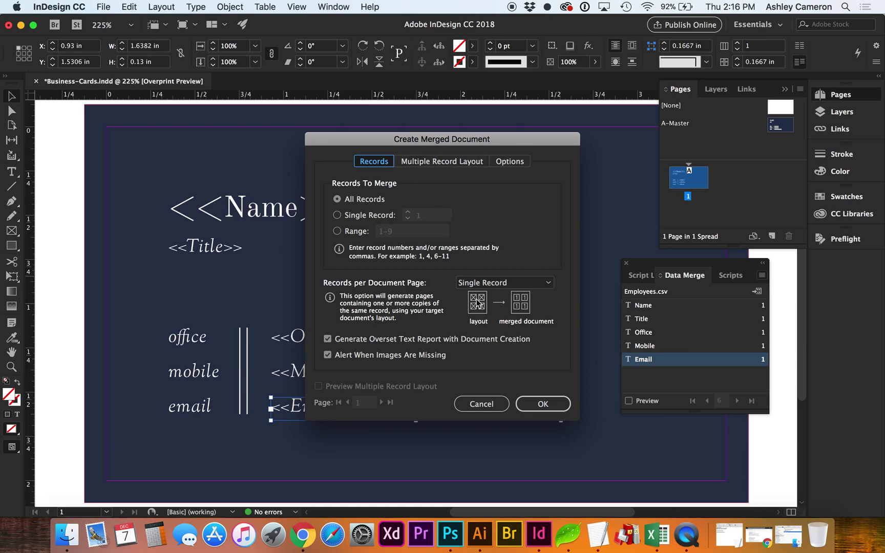
{"action": "left_click", "coordinate": [540, 404]}
{"action": "left_click", "coordinate": [496, 283]}
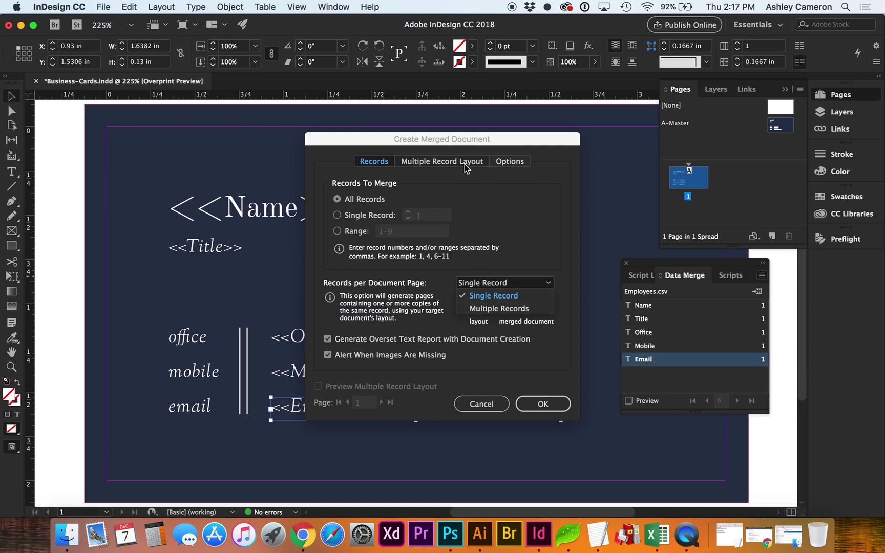
{"action": "left_click", "coordinate": [527, 268]}
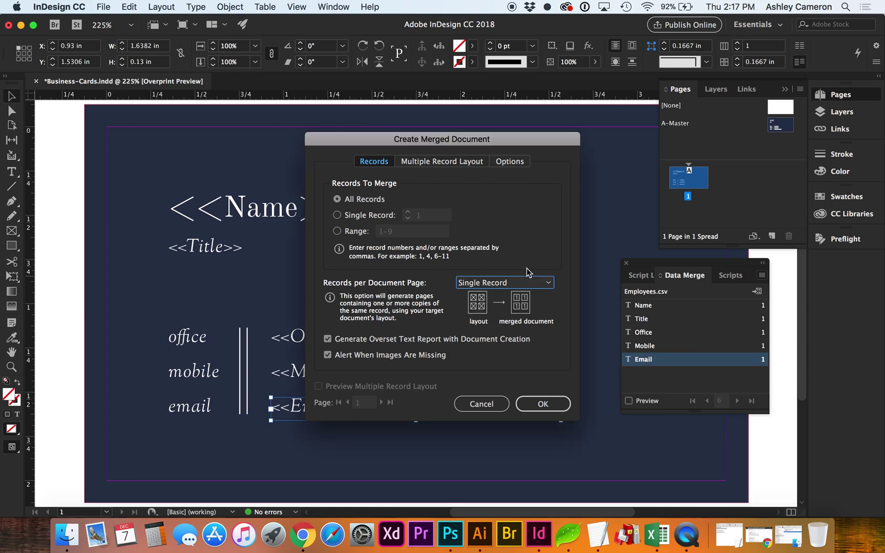
{"action": "left_click", "coordinate": [543, 405]}
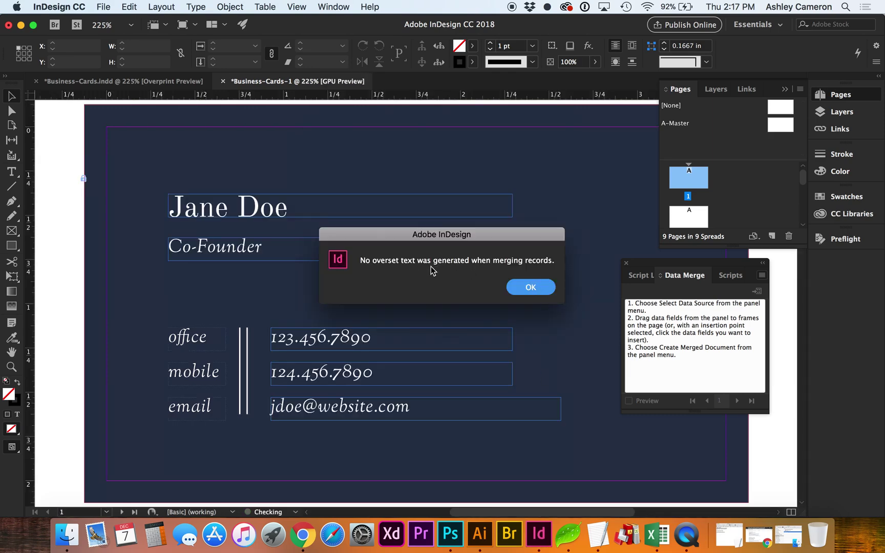
Dismiss the overset-text alert and page through the merged cards to page 9, the Intern card
{"action": "left_click", "coordinate": [520, 286]}
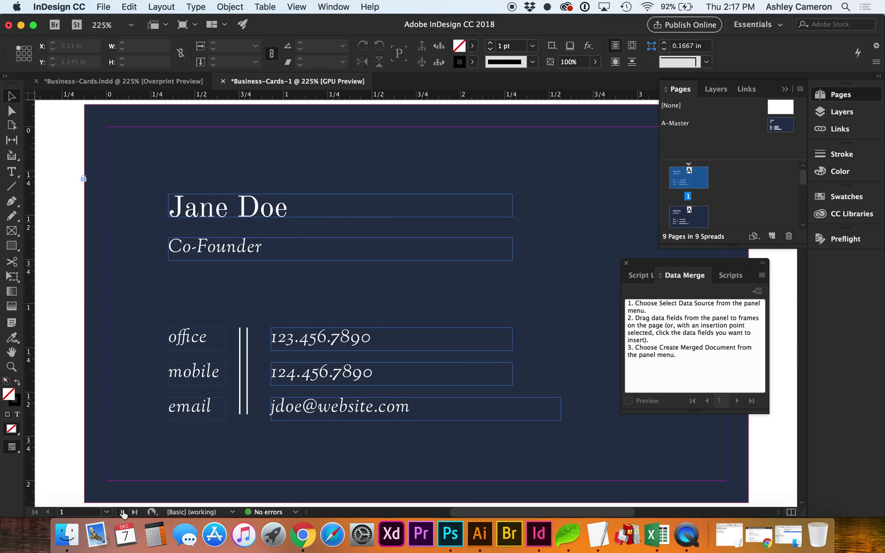
{"action": "left_click", "coordinate": [123, 512]}
{"action": "left_click", "coordinate": [123, 513]}
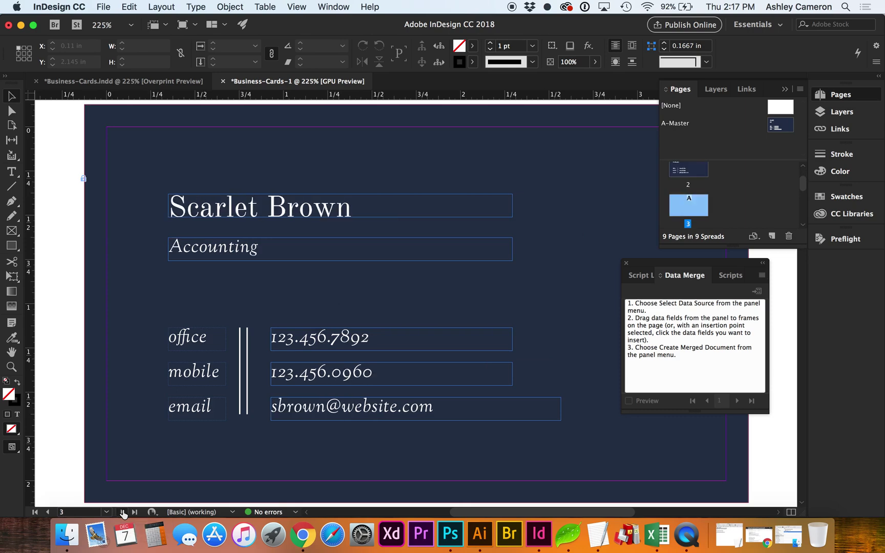
{"action": "left_click", "coordinate": [123, 512]}
{"action": "left_click", "coordinate": [123, 512]}
{"action": "left_click", "coordinate": [134, 512]}
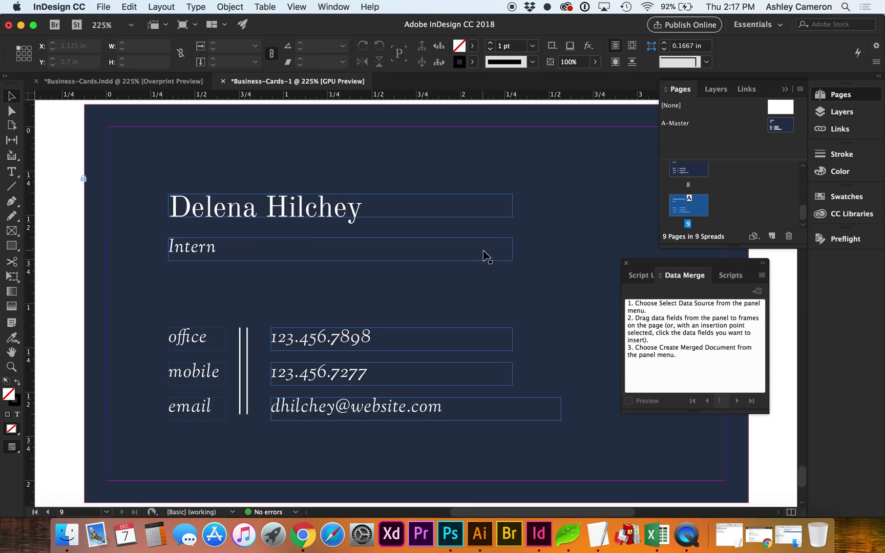
On A-Master, nudge the Title frame down one step, then return to page 1's Co-Founder card
{"action": "double_click", "coordinate": [780, 123]}
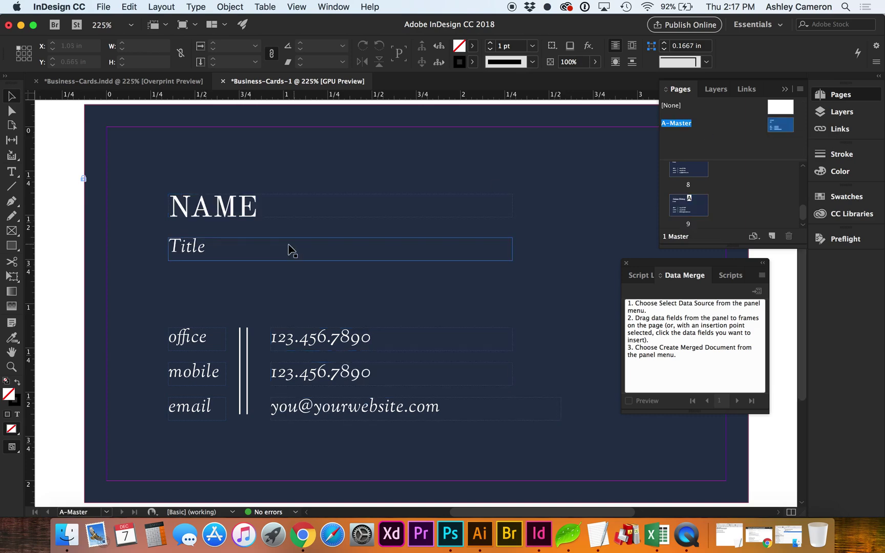
{"action": "left_click", "coordinate": [211, 251]}
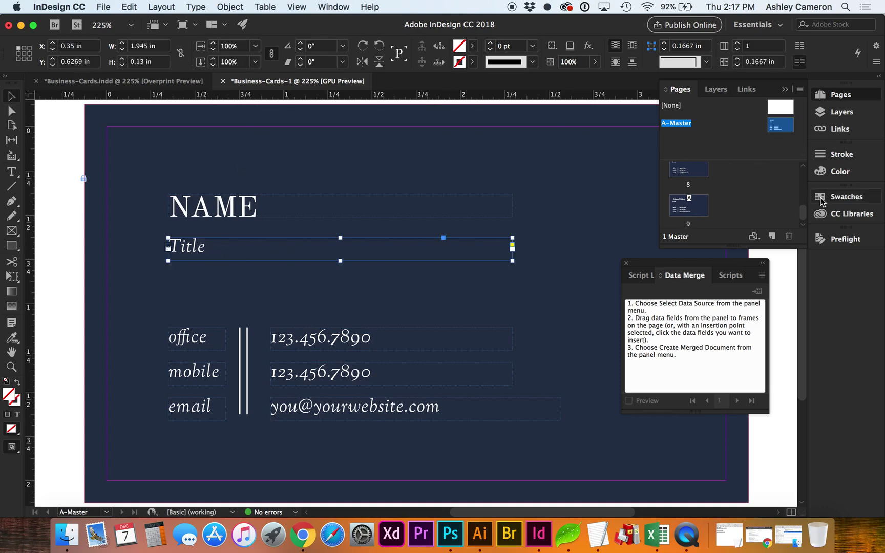
{"action": "key", "text": "Down"}
{"action": "key", "text": "Down"}
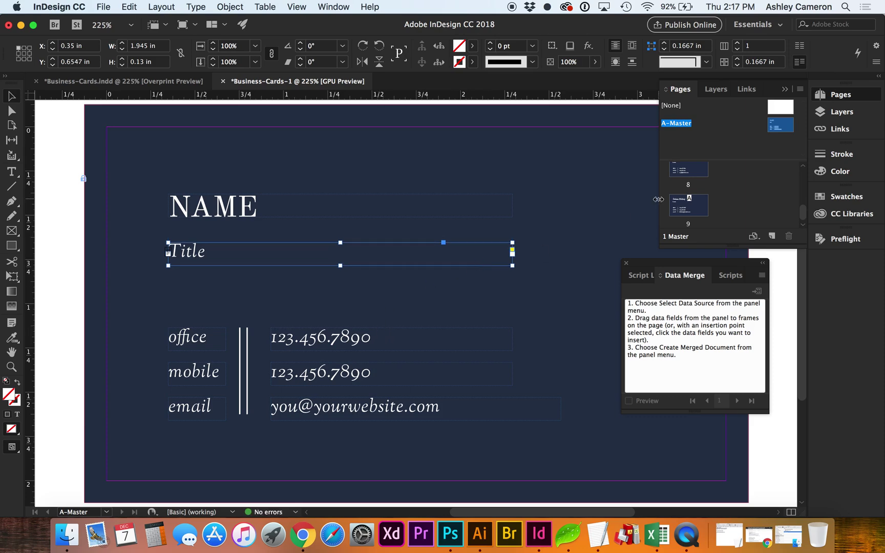
{"action": "scroll", "coordinate": [712, 174], "scroll_direction": "up", "scroll_amount": 10}
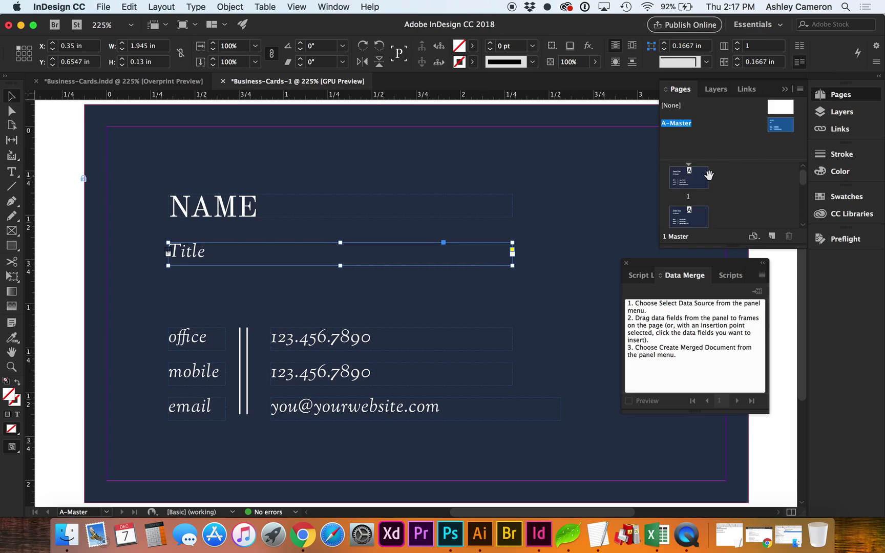
{"action": "double_click", "coordinate": [684, 183]}
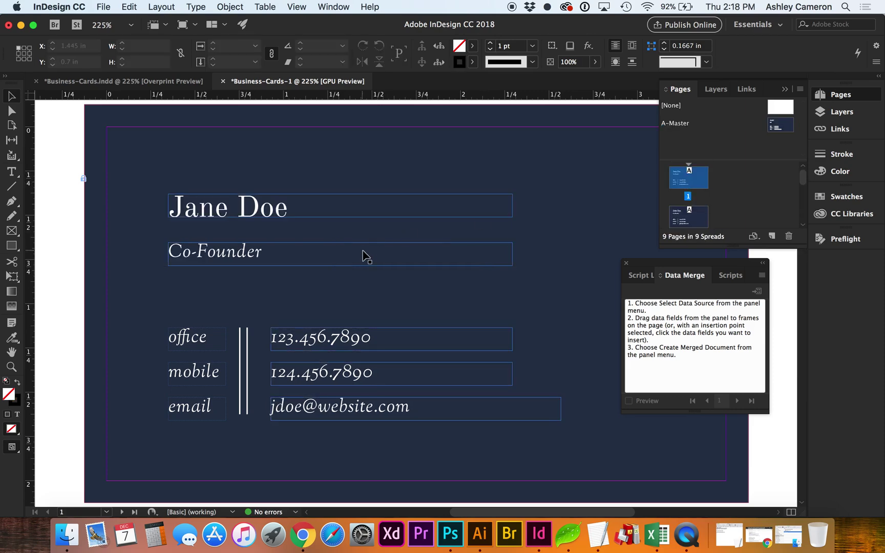